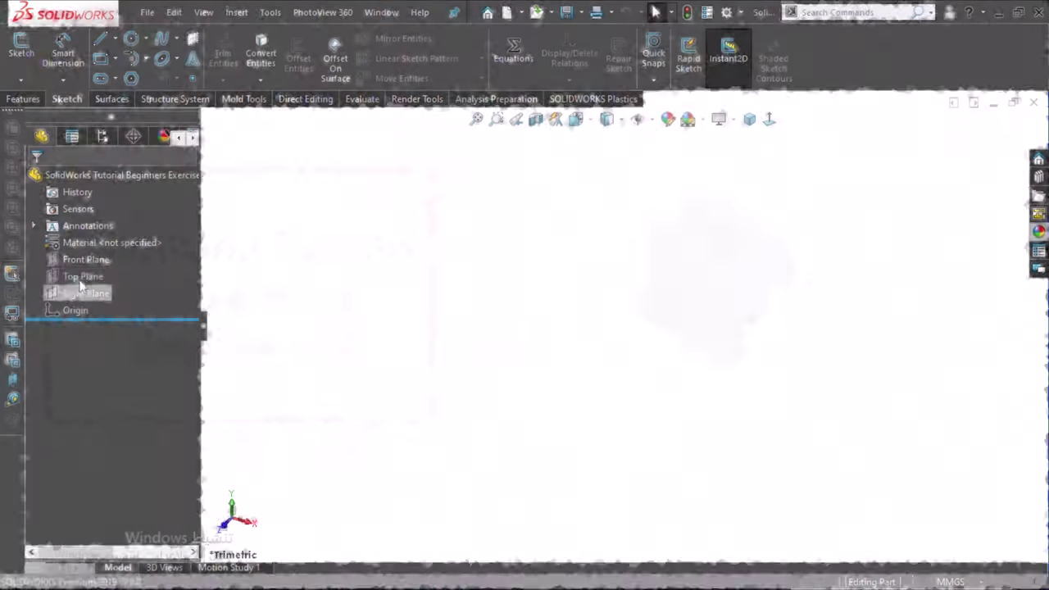
- Select Top Plane in the FeatureManager tree as the sketch plane
{"action": "left_click", "coordinate": [85, 277]}
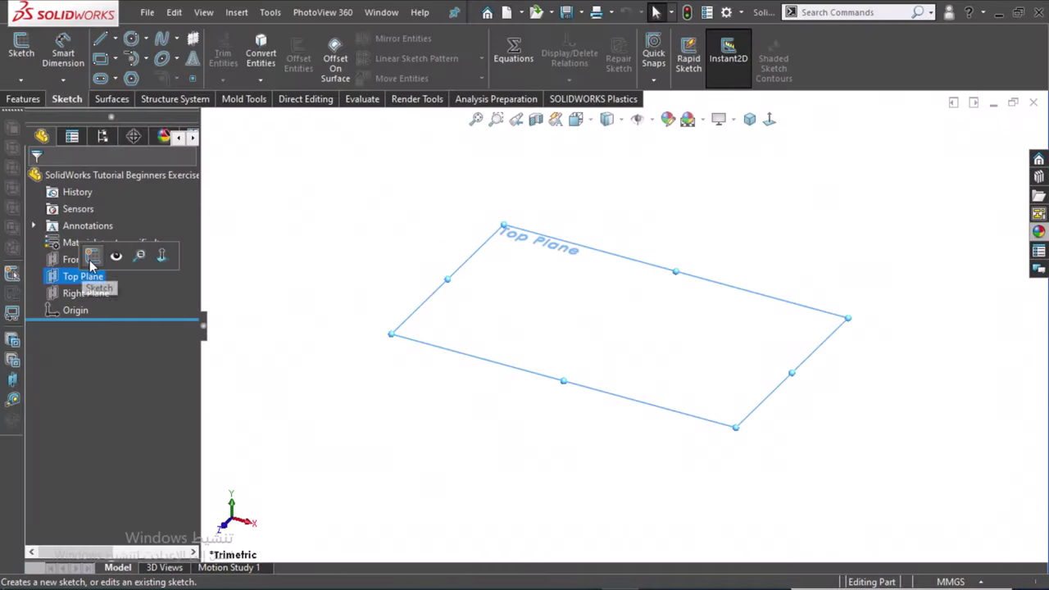
- Start a sketch on the Top Plane and draw a corner rectangle from the origin
{"action": "left_click", "coordinate": [97, 250]}
{"action": "right_click_drag", "start_coordinate": [328, 287], "coordinate": [375, 286]}
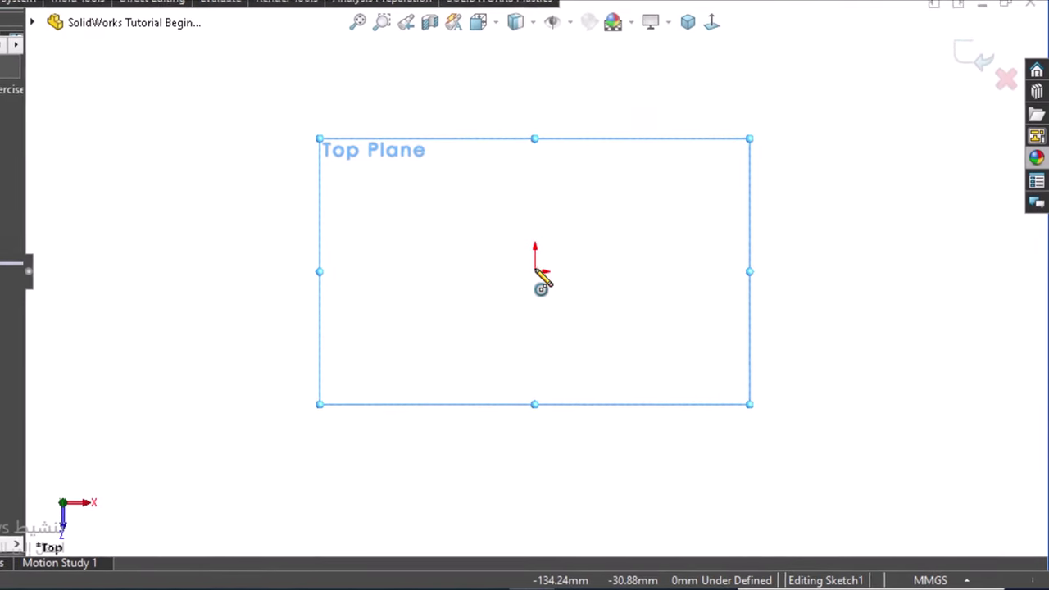
{"action": "left_click", "coordinate": [557, 284]}
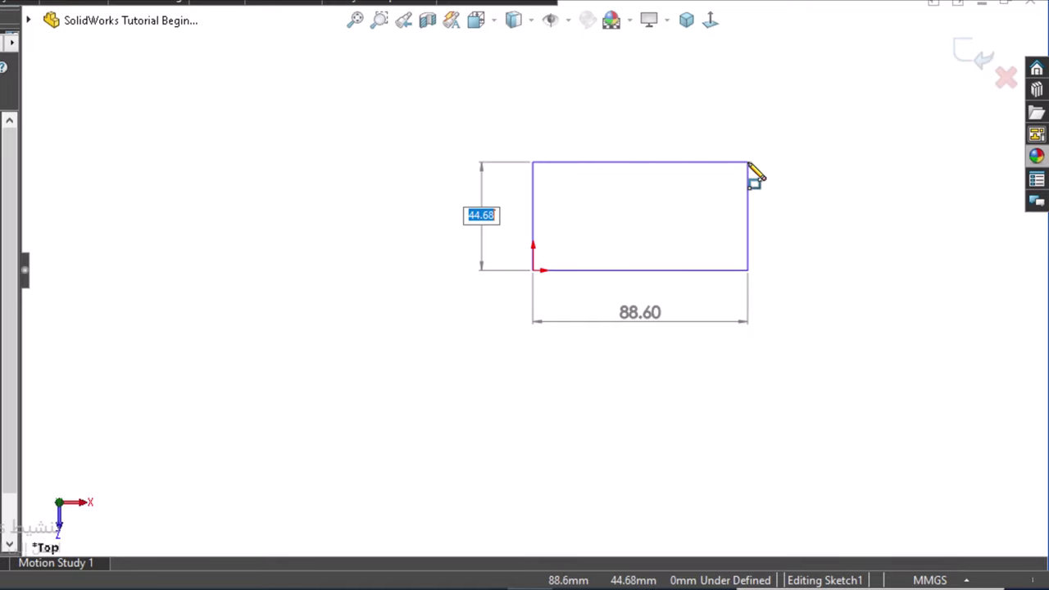
{"action": "left_click", "coordinate": [748, 162]}
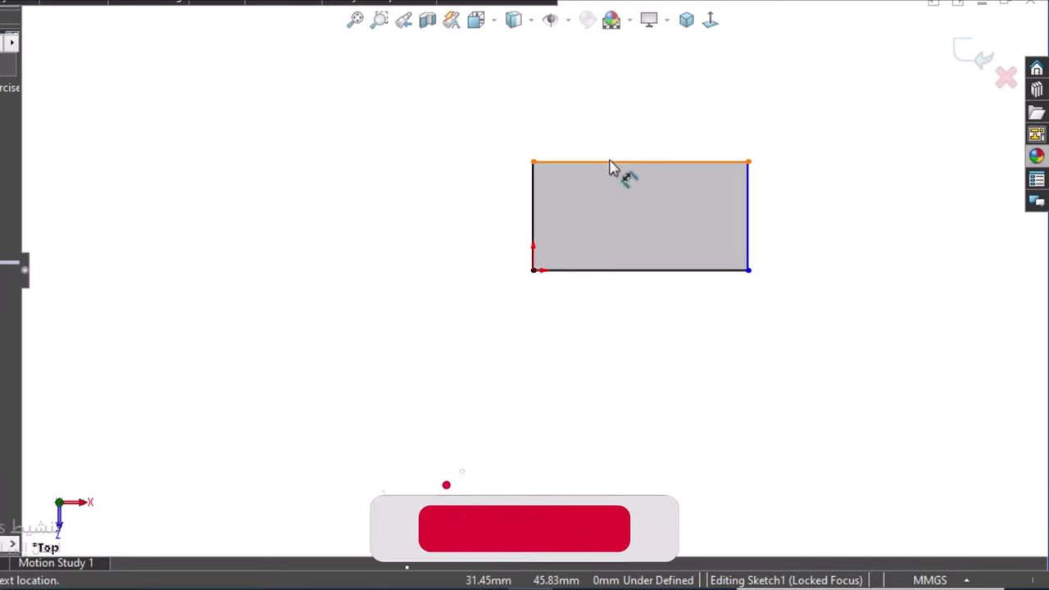
- Dimension the rectangle 88 mm wide and 64 mm deep to fully define it
{"action": "left_click", "coordinate": [606, 162]}
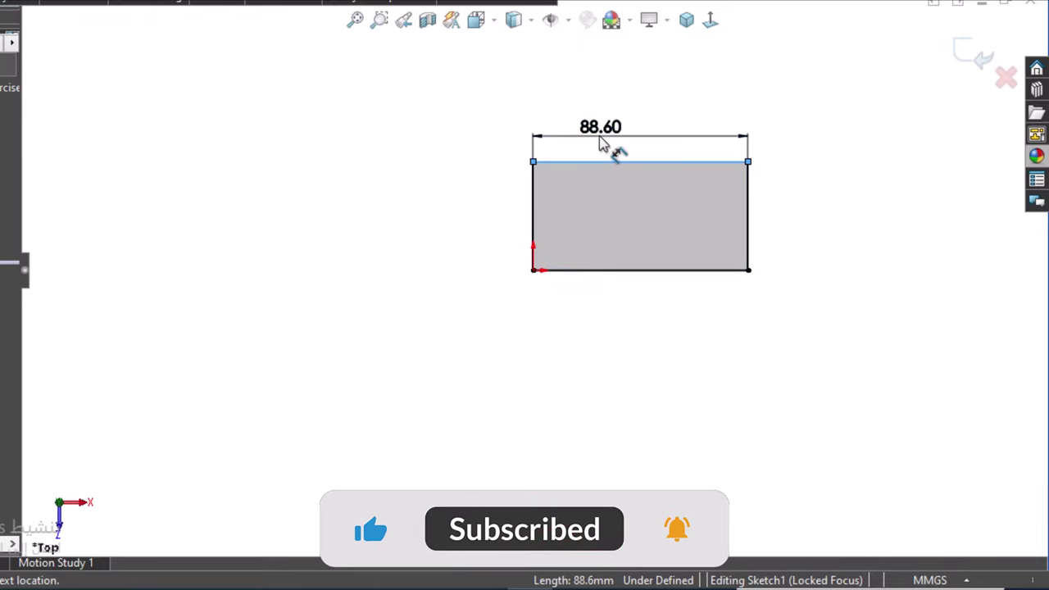
{"action": "left_click", "coordinate": [600, 140]}
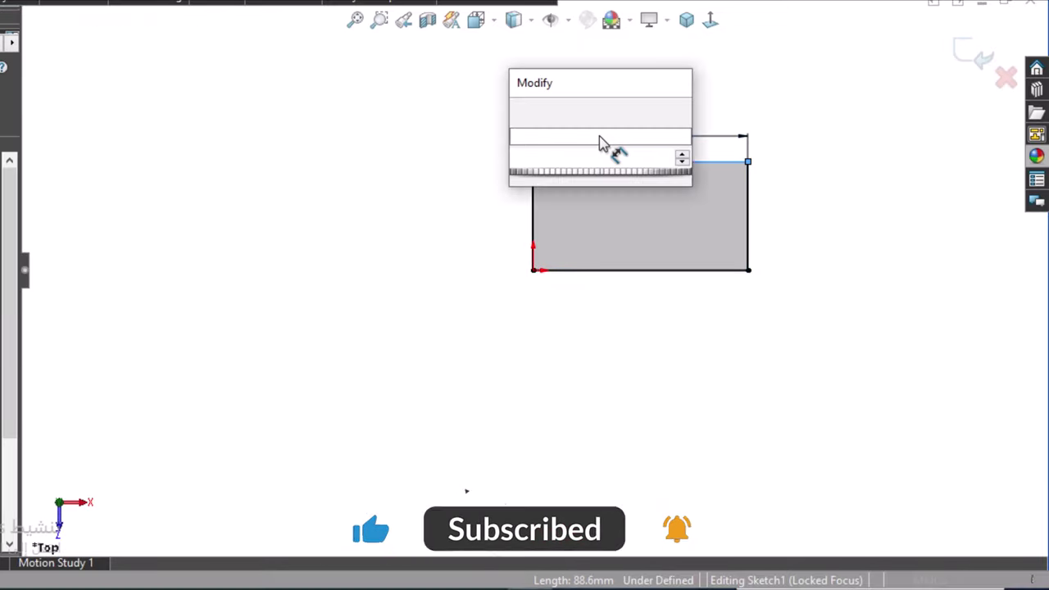
{"action": "type", "text": "88"}
{"action": "key", "text": "Return"}
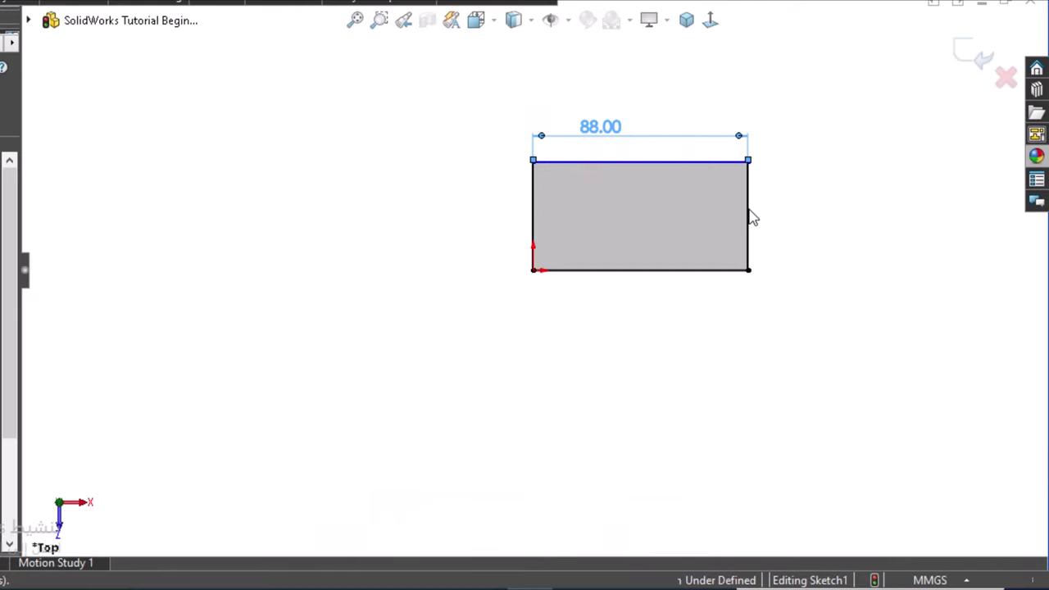
{"action": "left_click", "coordinate": [802, 217]}
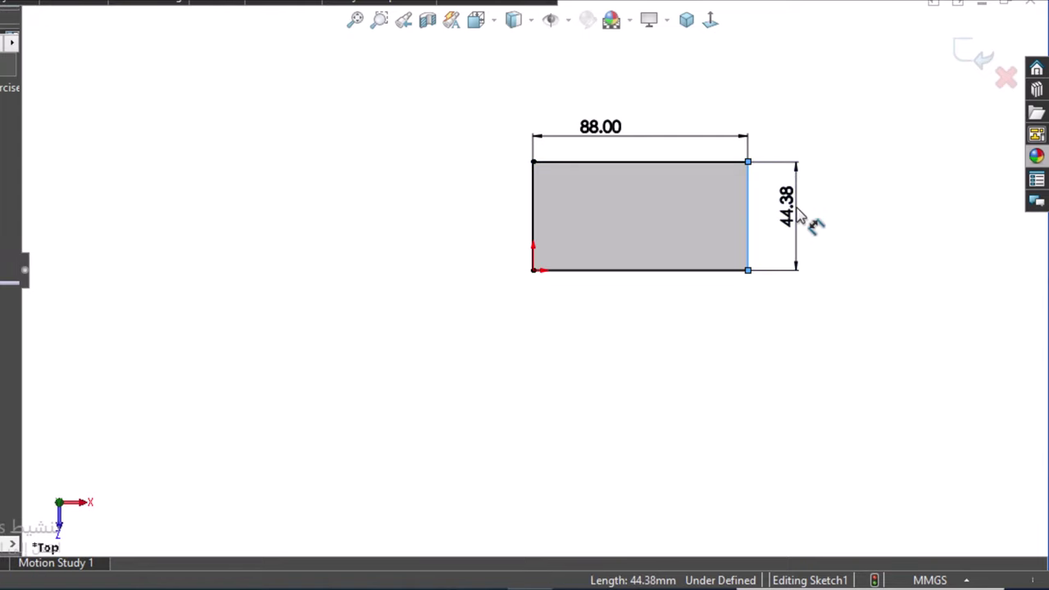
{"action": "left_click", "coordinate": [802, 215]}
{"action": "type", "text": "64"}
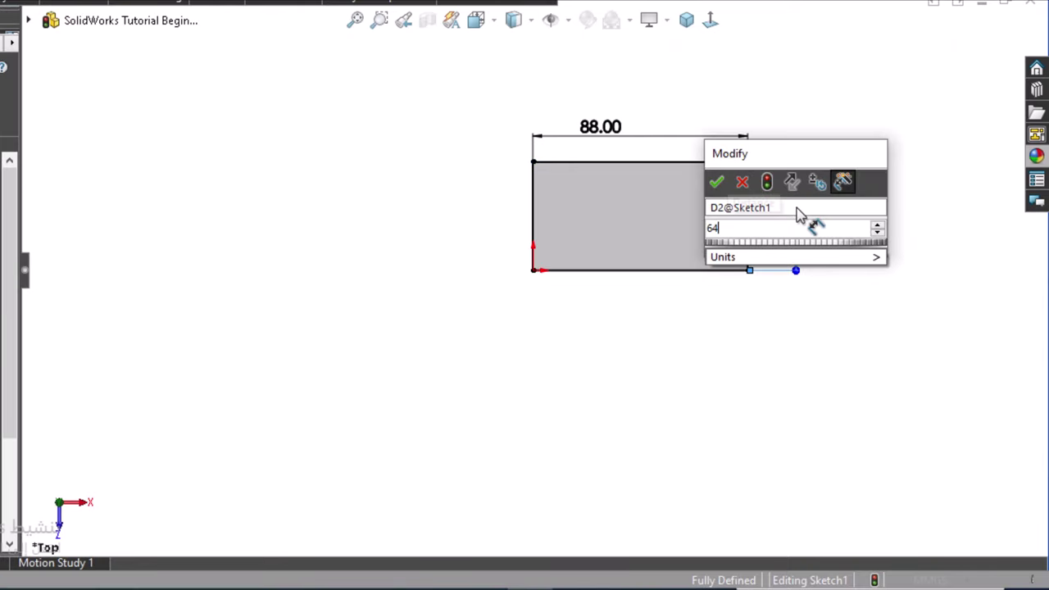
{"action": "key", "text": "Escape"}
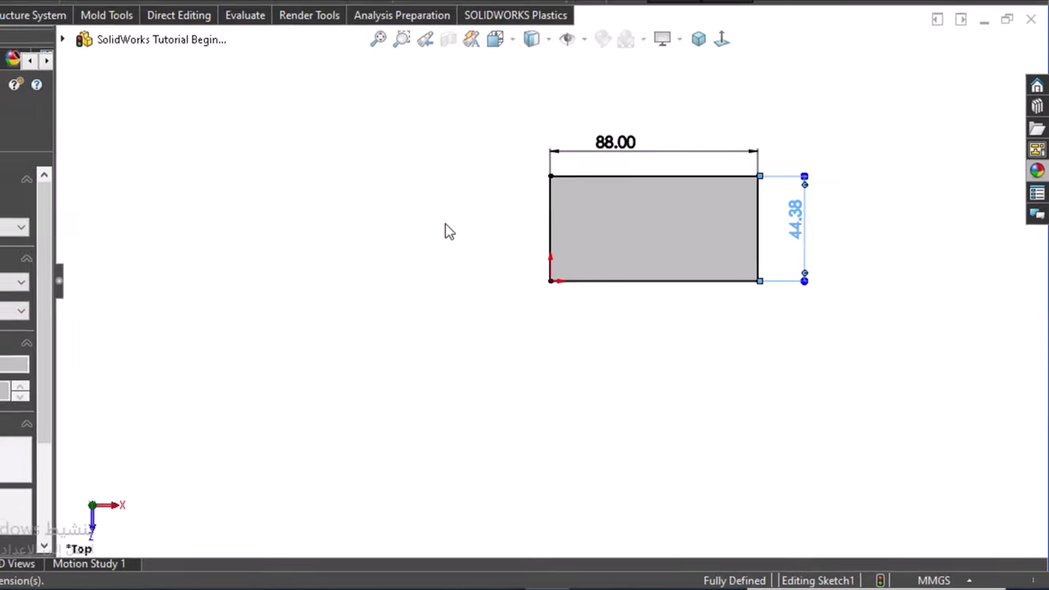
{"action": "left_click", "coordinate": [528, 285]}
- Extrude the 88 × 64 rectangle 75 mm with Extruded Boss/Base into a solid block
{"action": "key", "text": "s"}
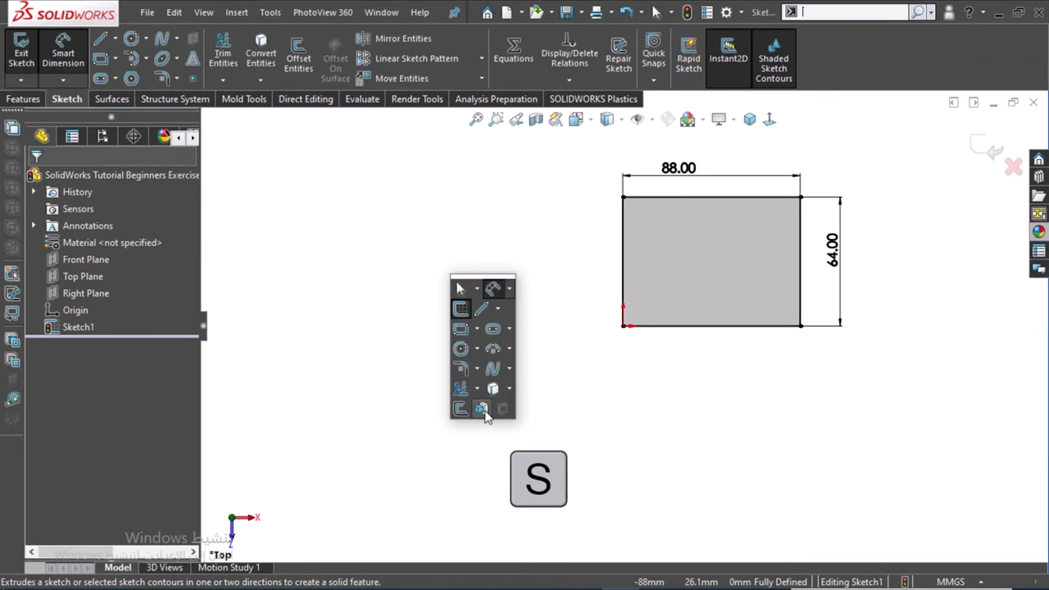
{"action": "left_click", "coordinate": [482, 405]}
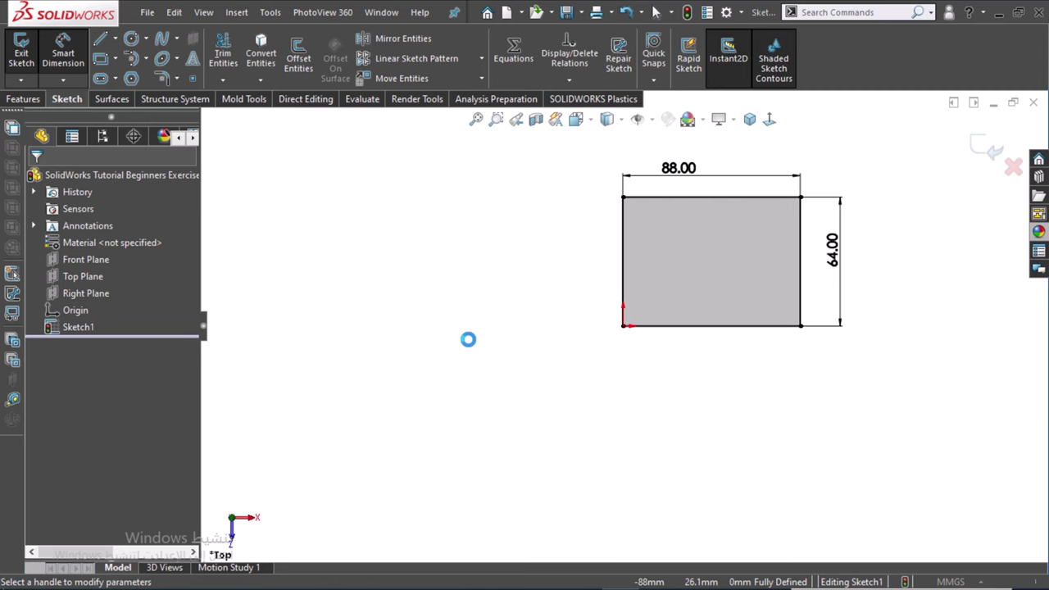
{"action": "type", "text": "75"}
{"action": "key", "text": "Return"}
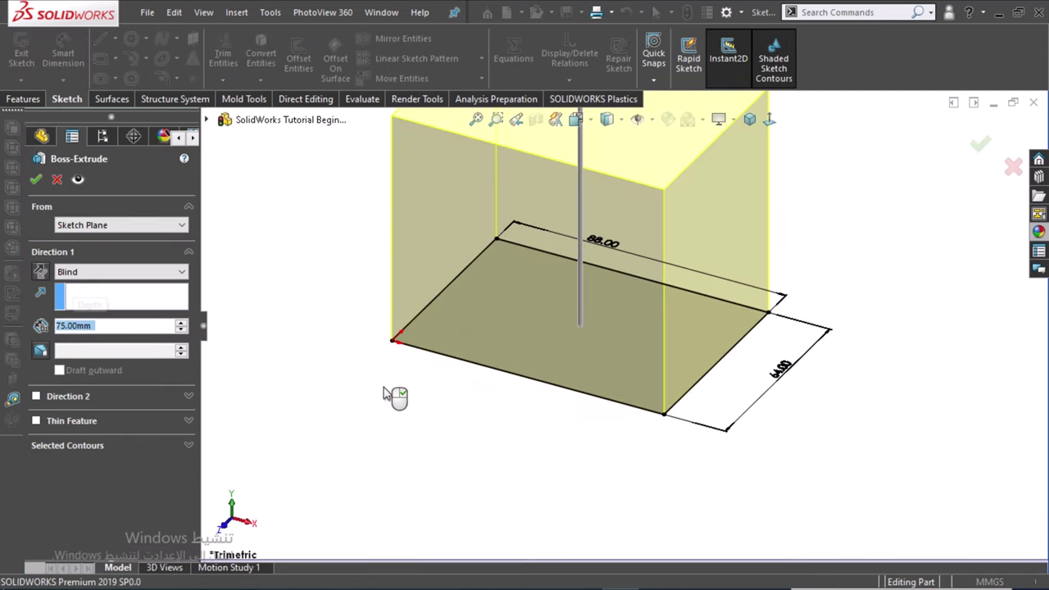
{"action": "scroll", "coordinate": [366, 442], "scroll_direction": "down", "scroll_amount": 2}
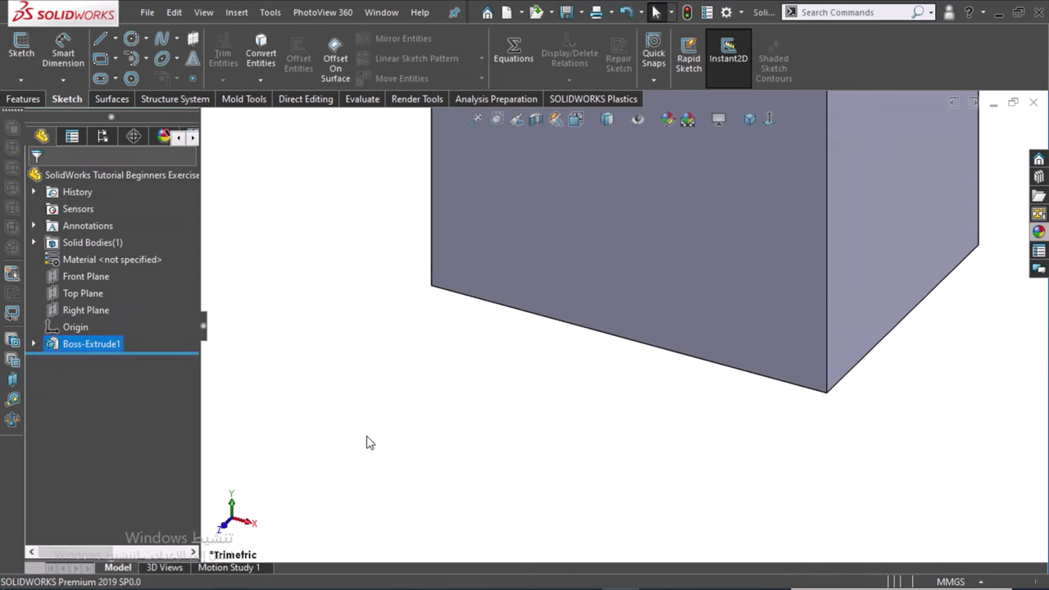
{"action": "scroll", "coordinate": [373, 439], "scroll_direction": "up", "scroll_amount": 5}
{"action": "scroll", "coordinate": [764, 225], "scroll_direction": "down", "scroll_amount": 3}
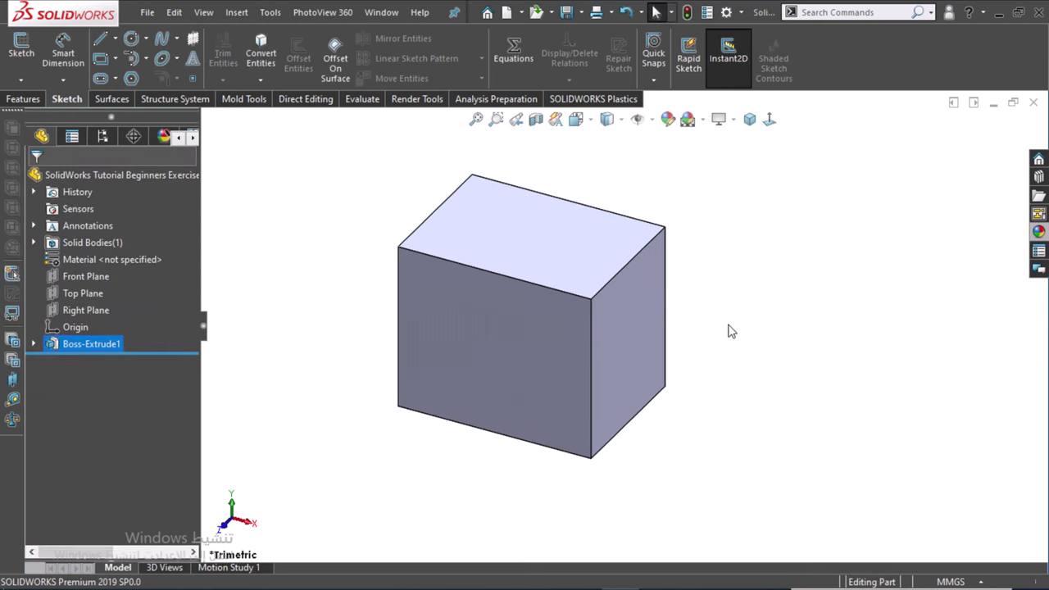
{"action": "left_click", "coordinate": [651, 337]}
- Sketch on the right face, viewed normal, a rectangle ending at its bottom-right corner
{"action": "left_click", "coordinate": [697, 380]}
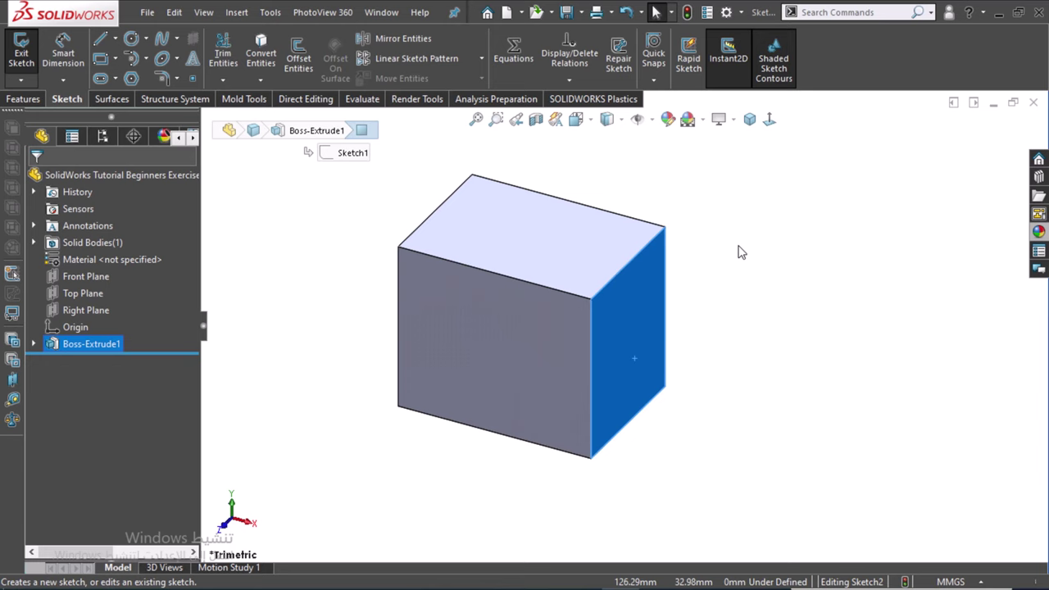
{"action": "left_click", "coordinate": [769, 122]}
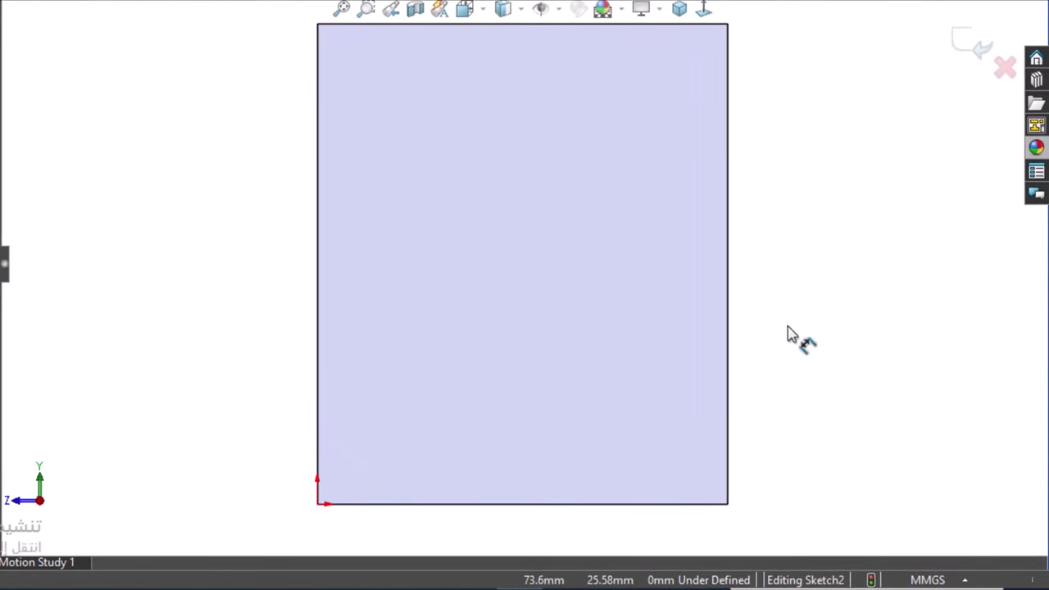
{"action": "left_click", "coordinate": [456, 267]}
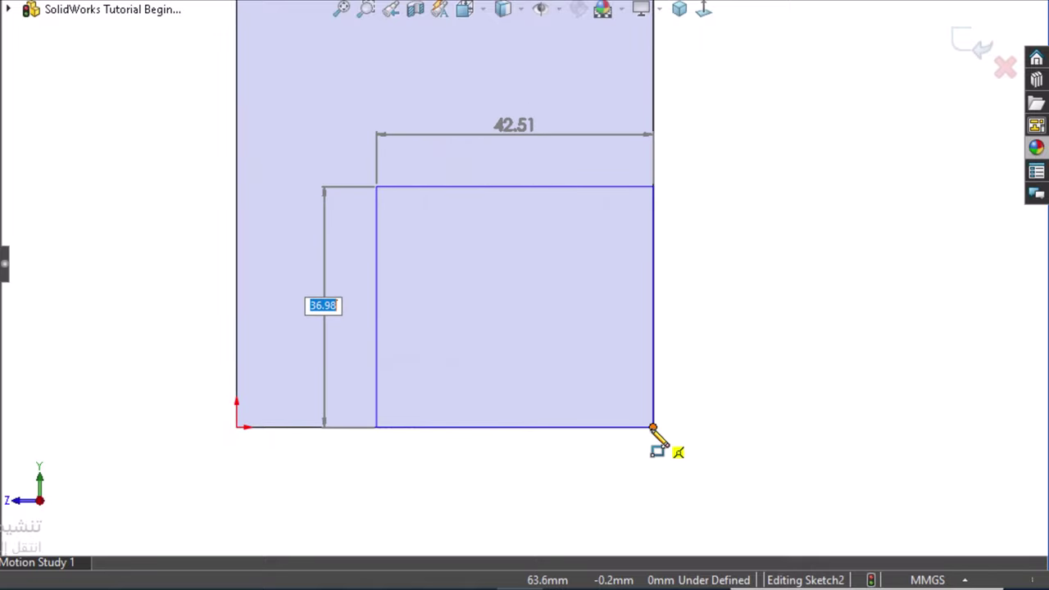
{"action": "left_click", "coordinate": [654, 427]}
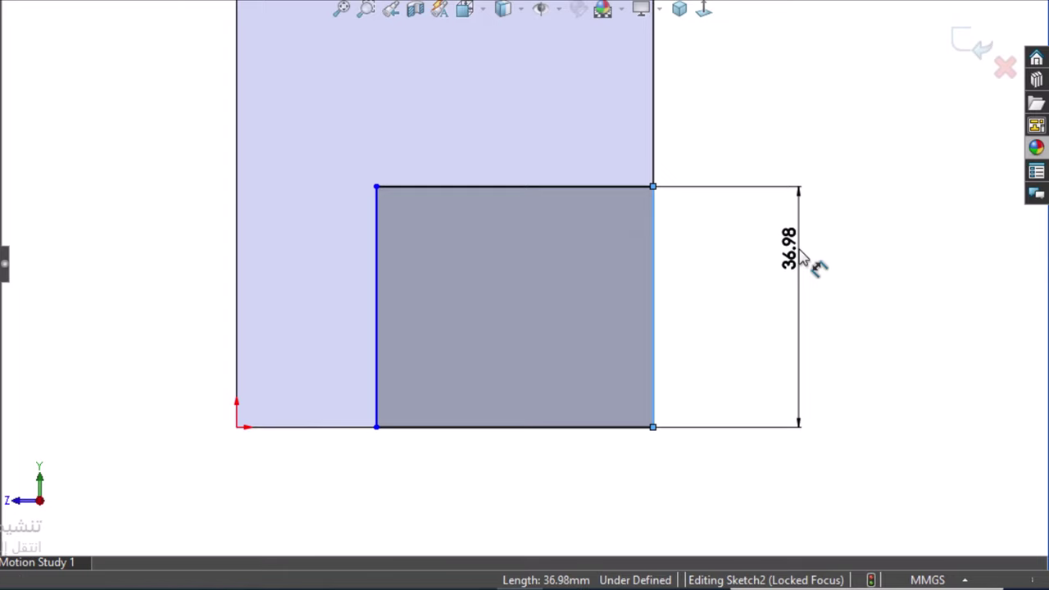
- Dimension the rectangle 38 mm tall and 17.5 mm from the face's left edge
{"action": "left_click", "coordinate": [802, 255]}
{"action": "type", "text": "38"}
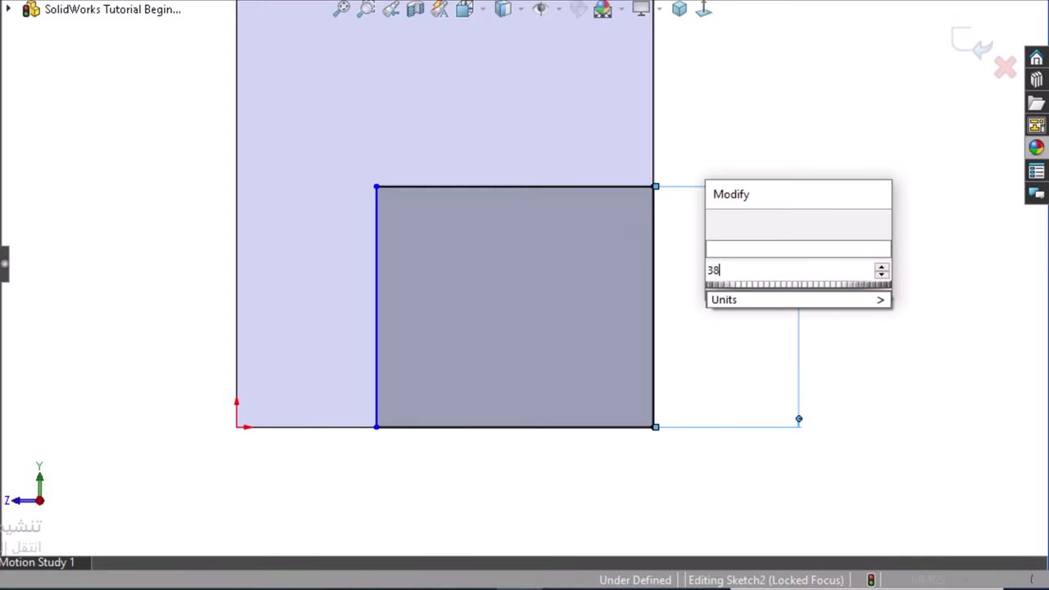
{"action": "key", "text": "Return"}
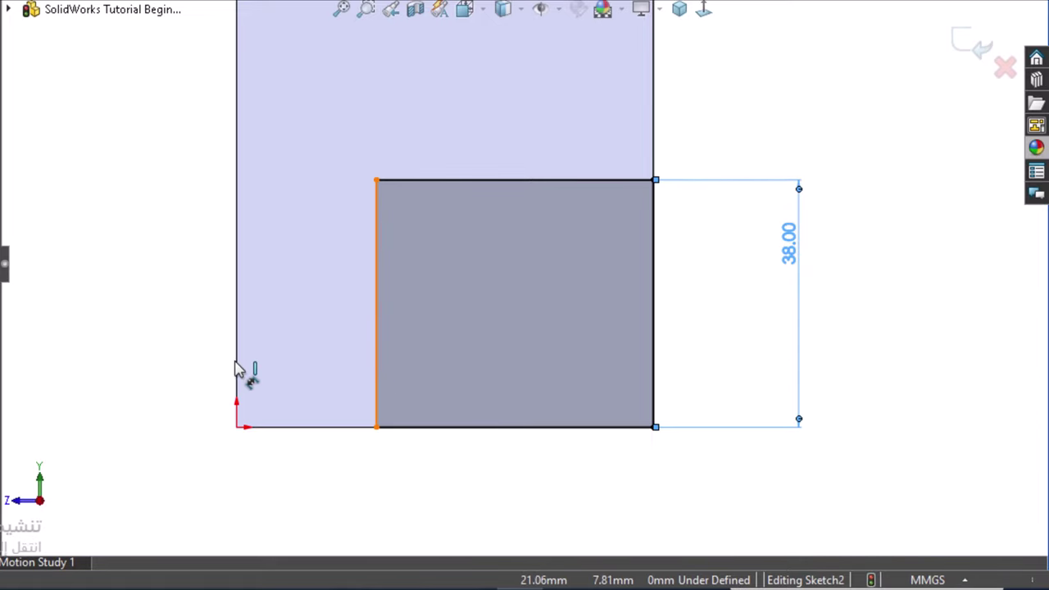
{"action": "left_click", "coordinate": [239, 370]}
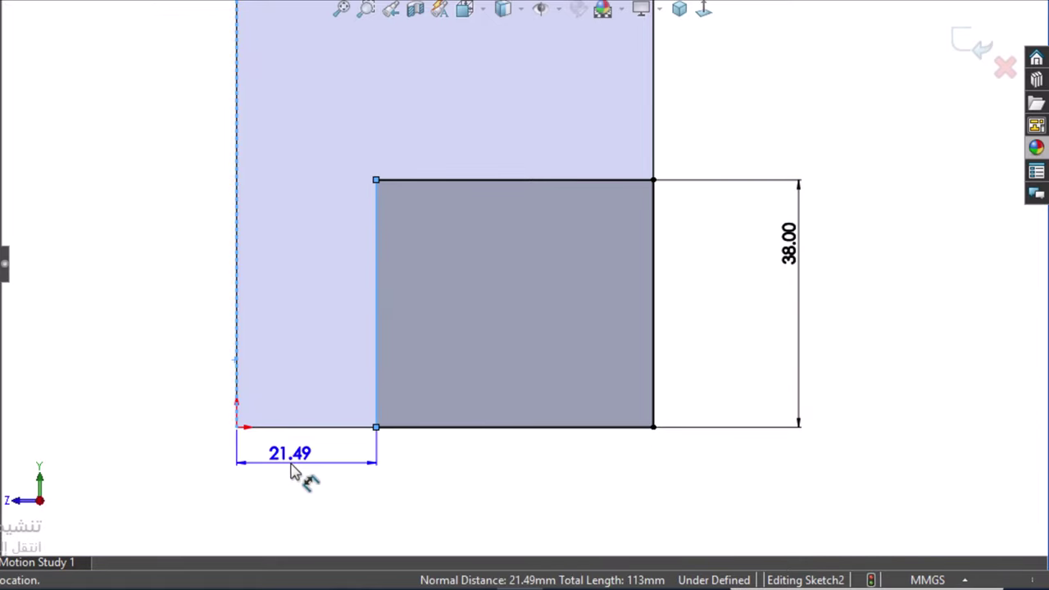
{"action": "left_click", "coordinate": [292, 470]}
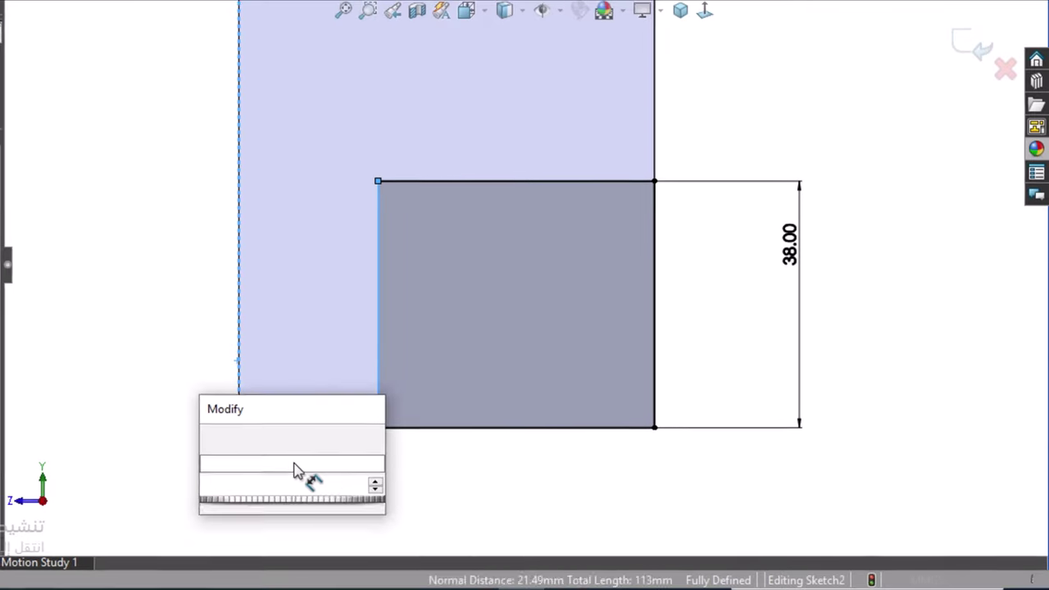
{"action": "type", "text": "17.5"}
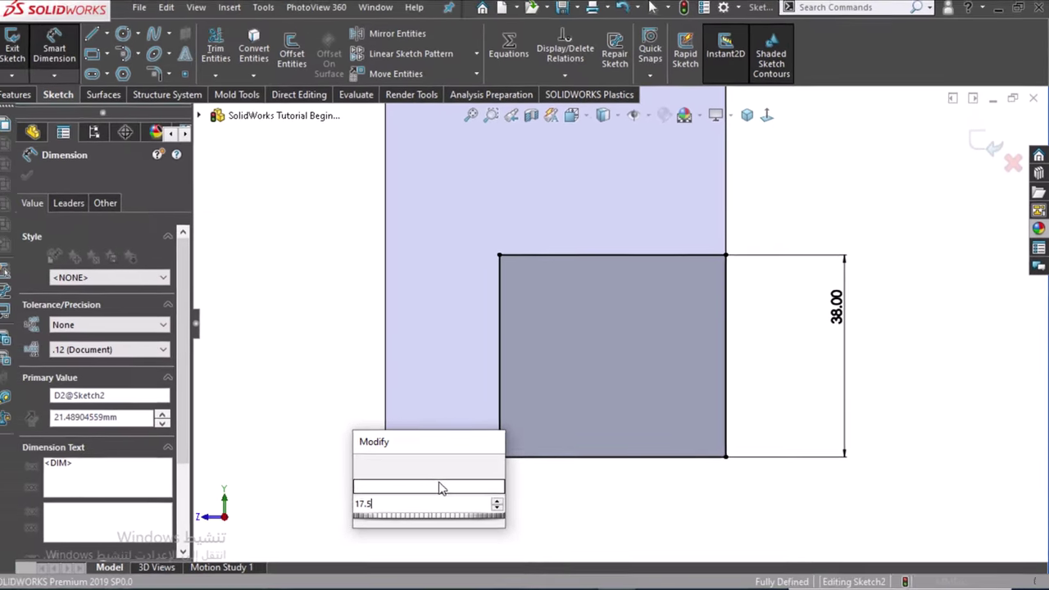
{"action": "key", "text": "Escape"}
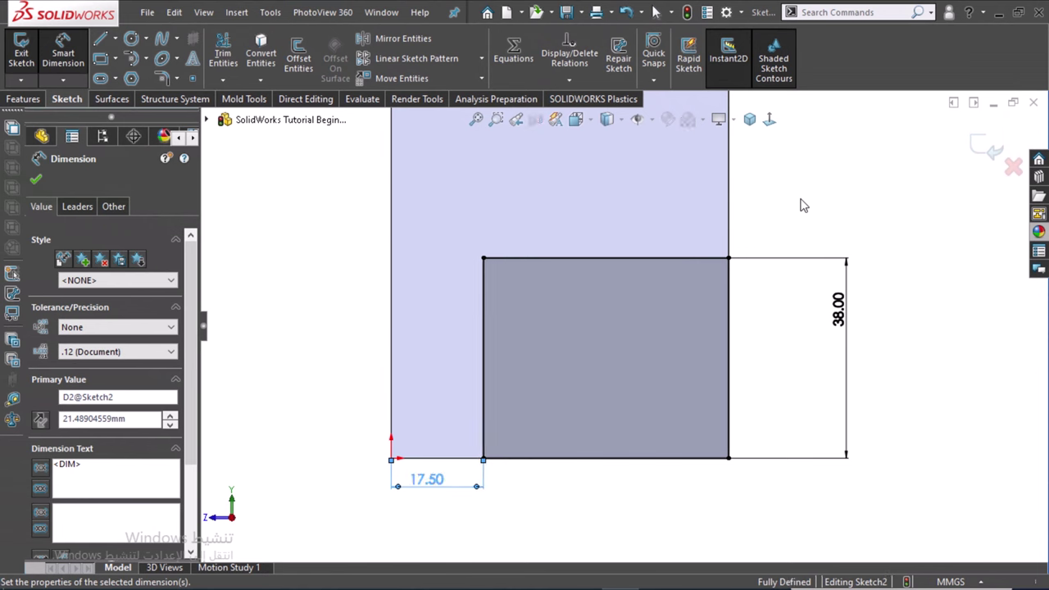
{"action": "left_click", "coordinate": [36, 179]}
{"action": "left_click", "coordinate": [23, 98]}
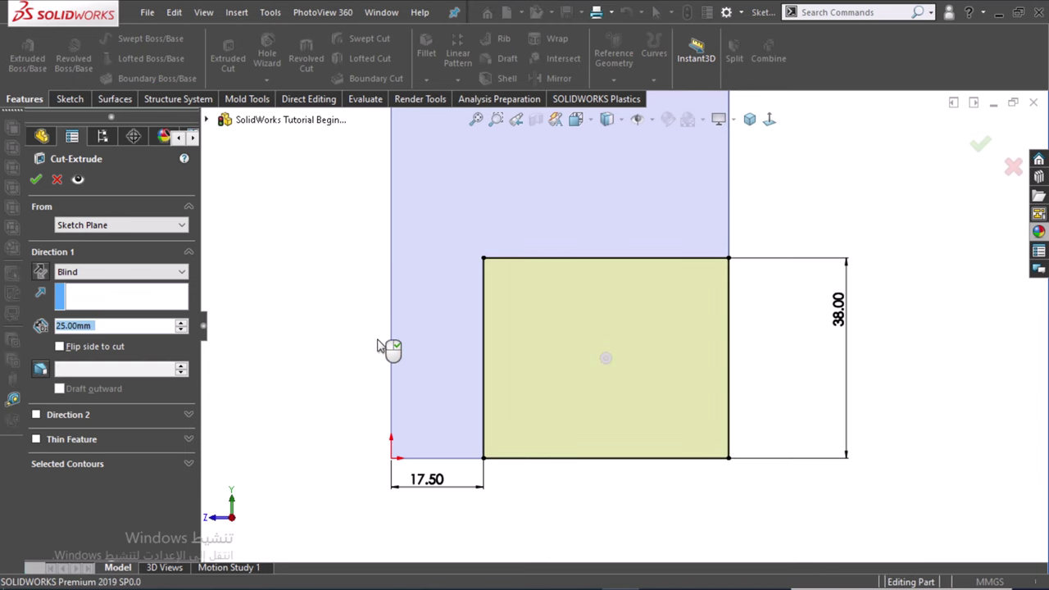
- Accept the 25 mm Blind cut and orbit the block to view the stepped notch
{"action": "right_click", "coordinate": [384, 350]}
{"action": "middle_click_drag", "start_coordinate": [322, 279], "coordinate": [416, 403]}
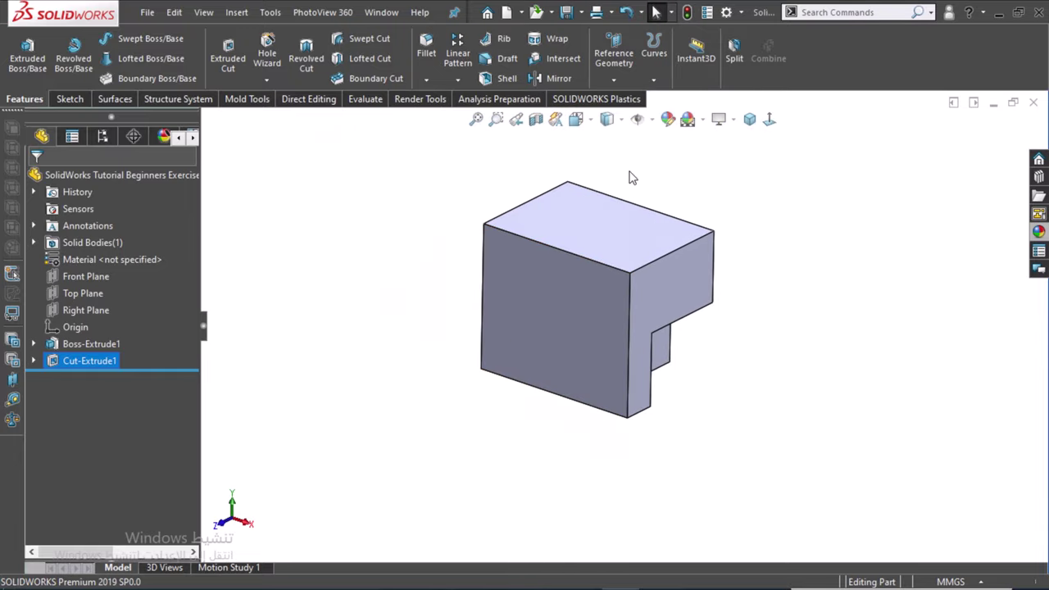
{"action": "scroll", "coordinate": [631, 181], "scroll_direction": "down", "scroll_amount": 2}
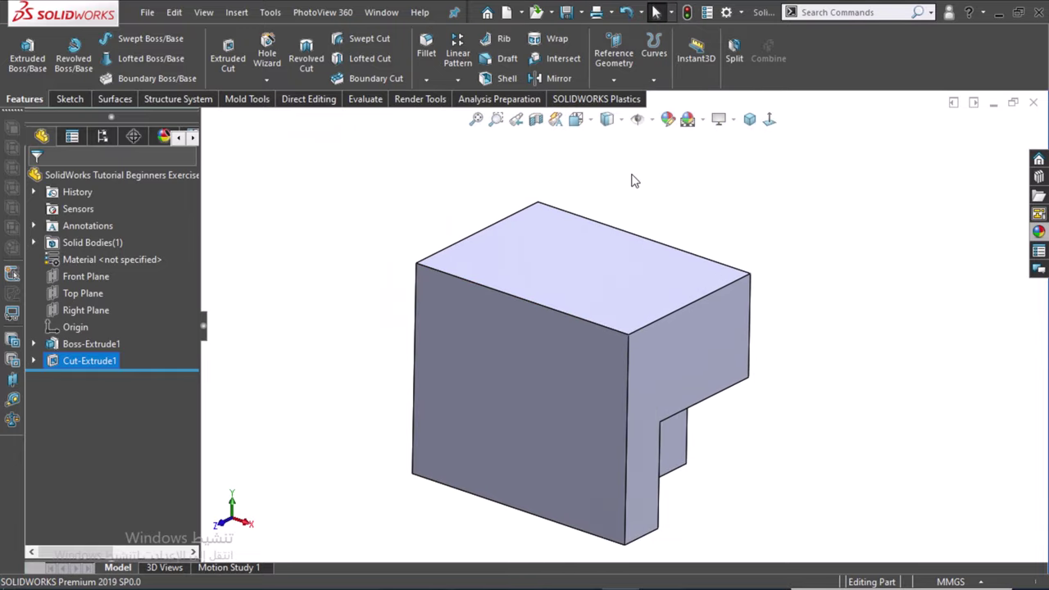
- Open a sketch on the top face and draw a closed L-shaped outline with lines
{"action": "left_click", "coordinate": [609, 286]}
{"action": "left_click", "coordinate": [713, 212]}
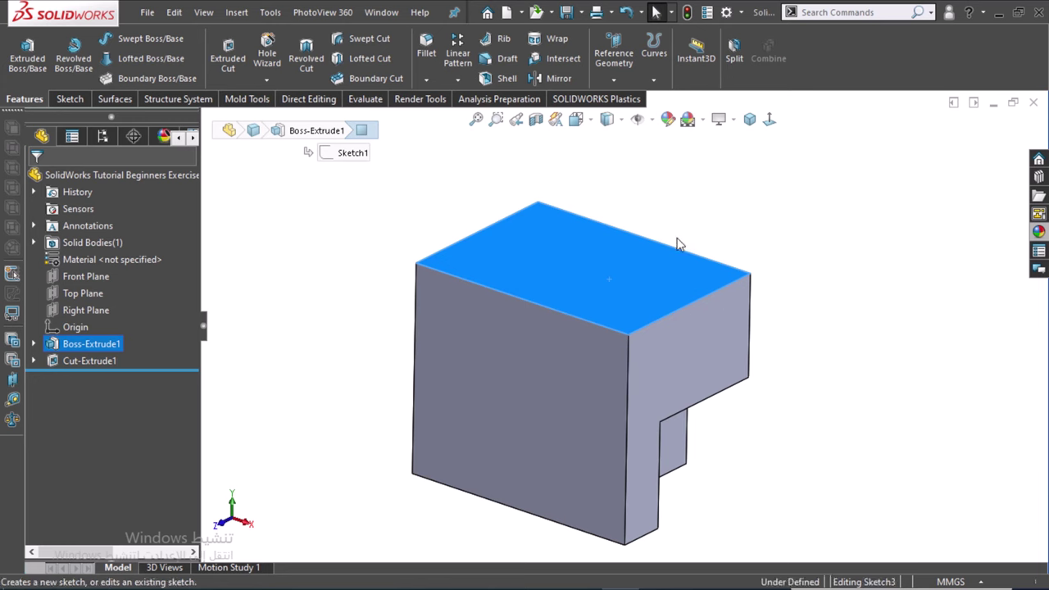
{"action": "left_click", "coordinate": [769, 119]}
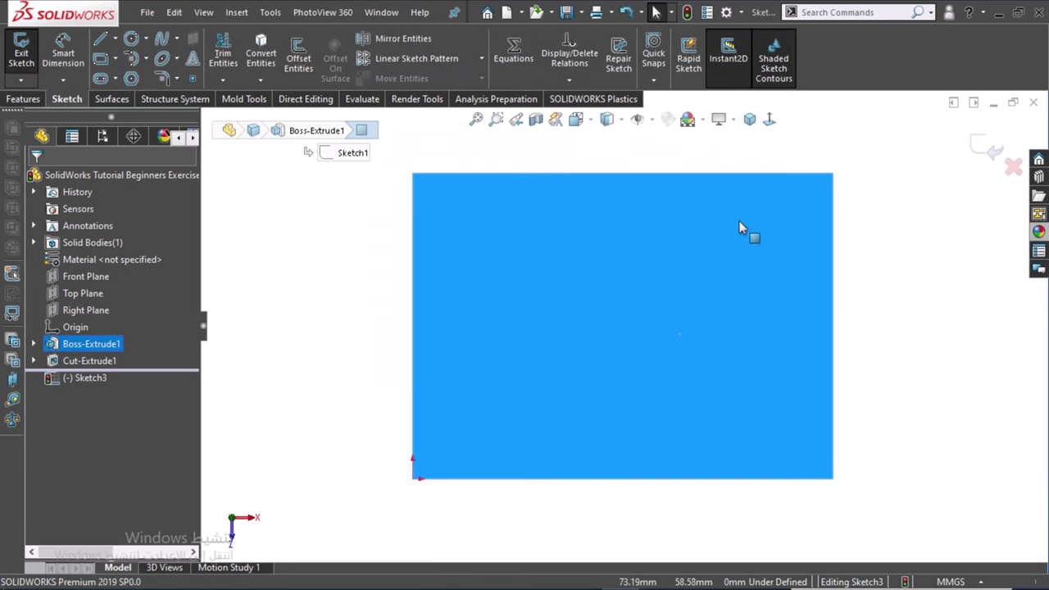
{"action": "left_click", "coordinate": [841, 301]}
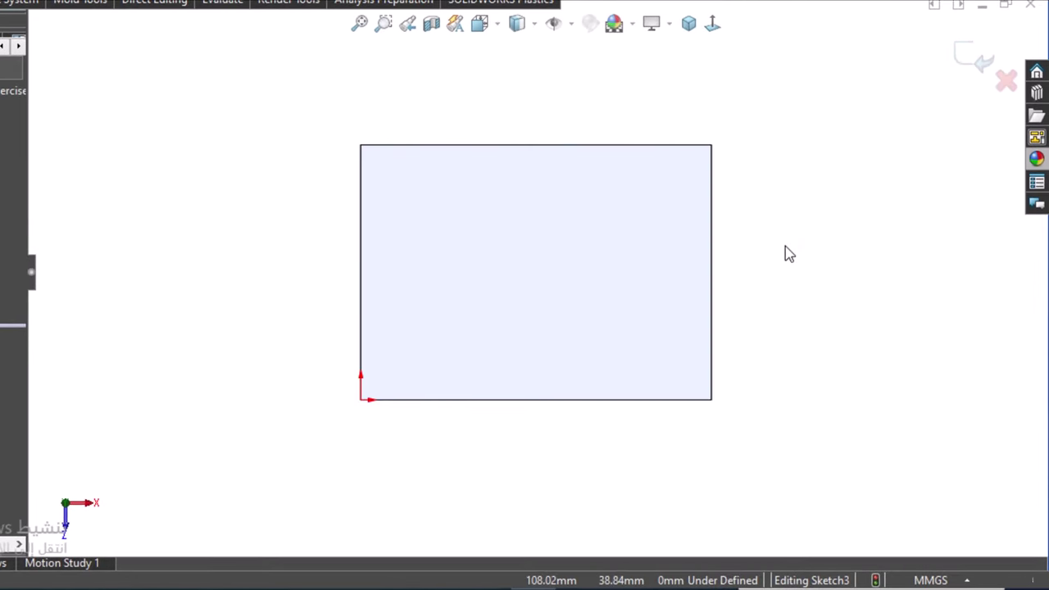
{"action": "key", "text": "l"}
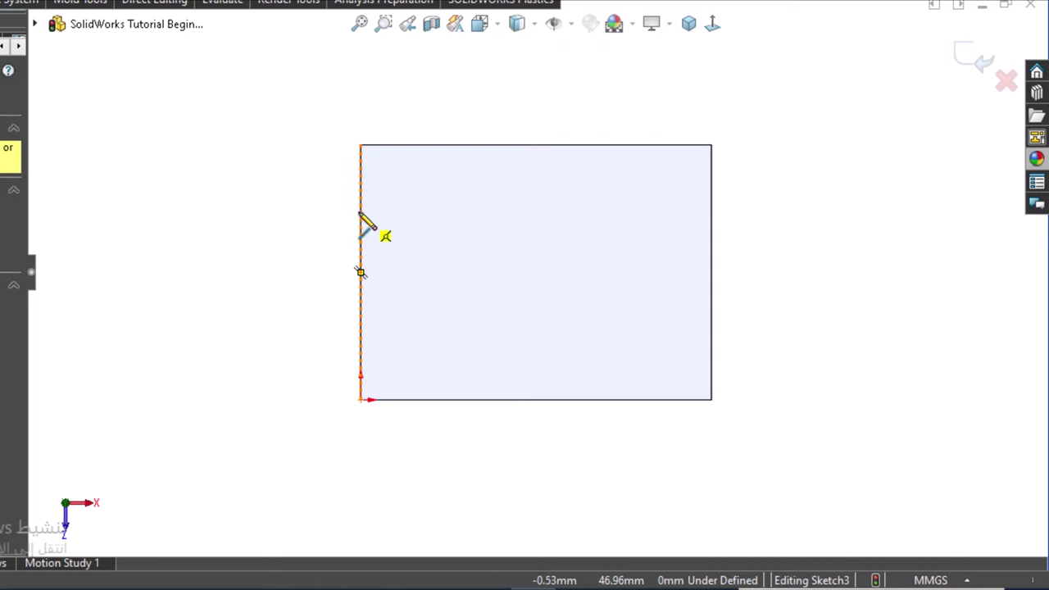
{"action": "left_click", "coordinate": [360, 211]}
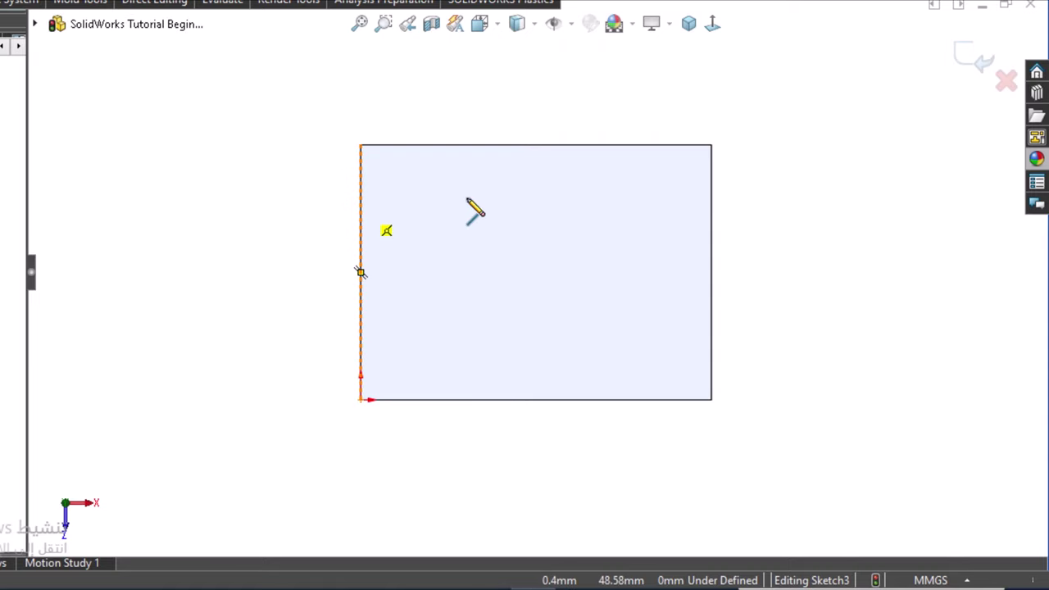
{"action": "left_click", "coordinate": [636, 207]}
{"action": "left_click", "coordinate": [636, 400]}
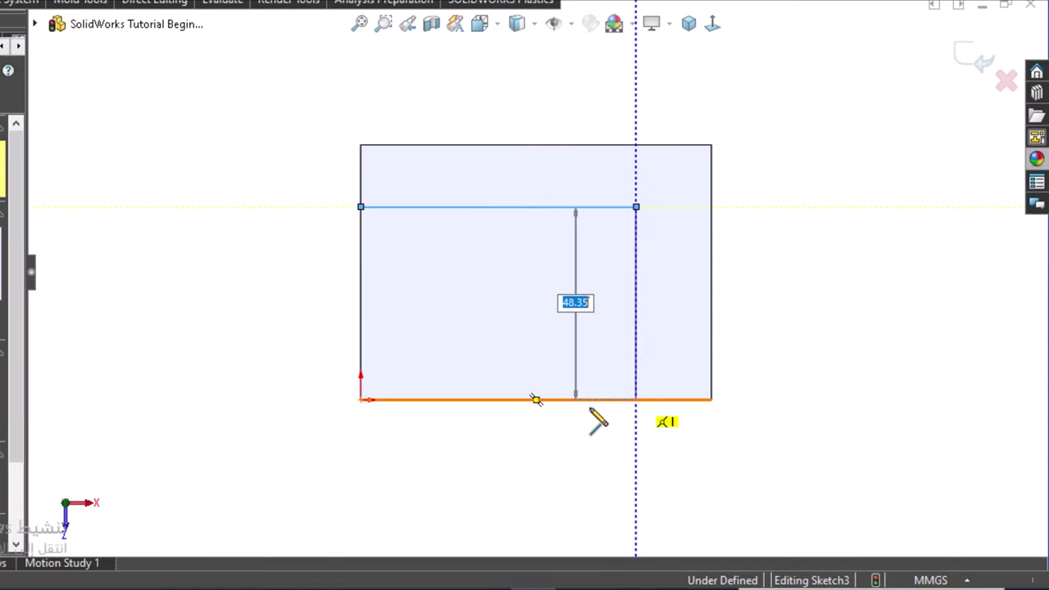
{"action": "left_click", "coordinate": [582, 400]}
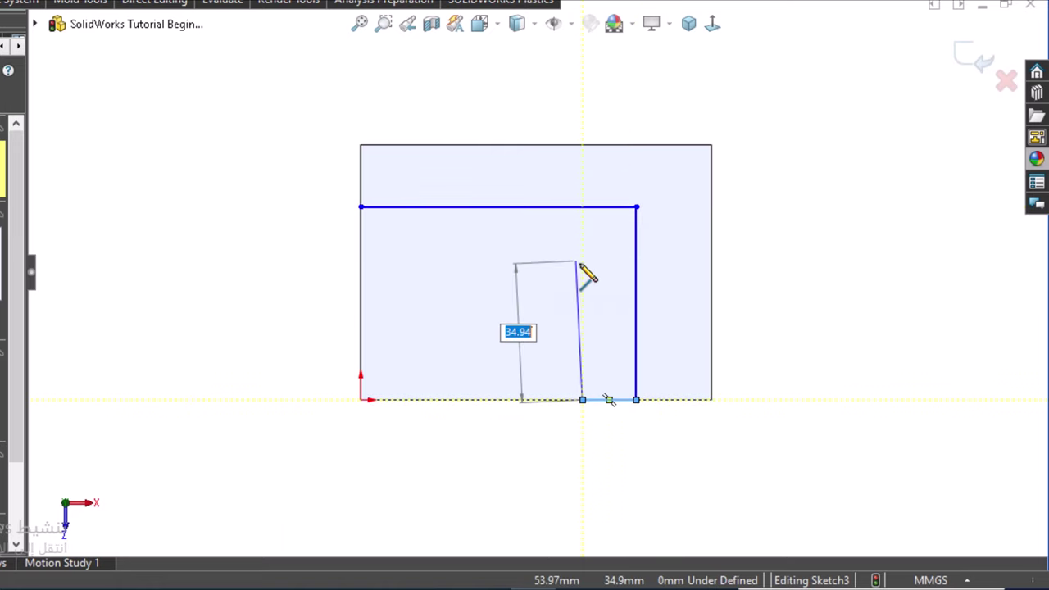
{"action": "left_click", "coordinate": [582, 263]}
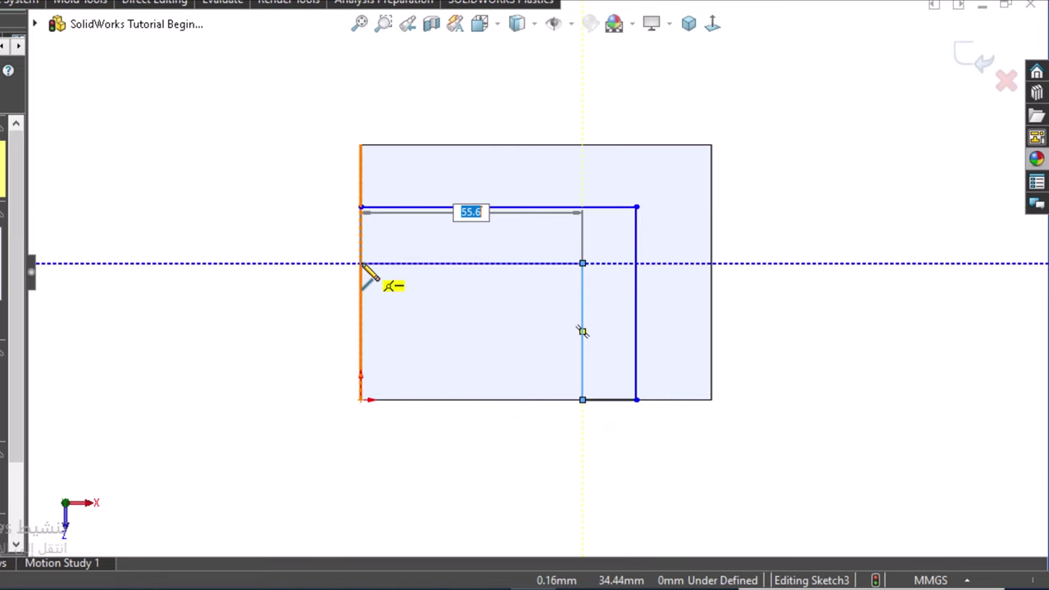
{"action": "left_click", "coordinate": [361, 264]}
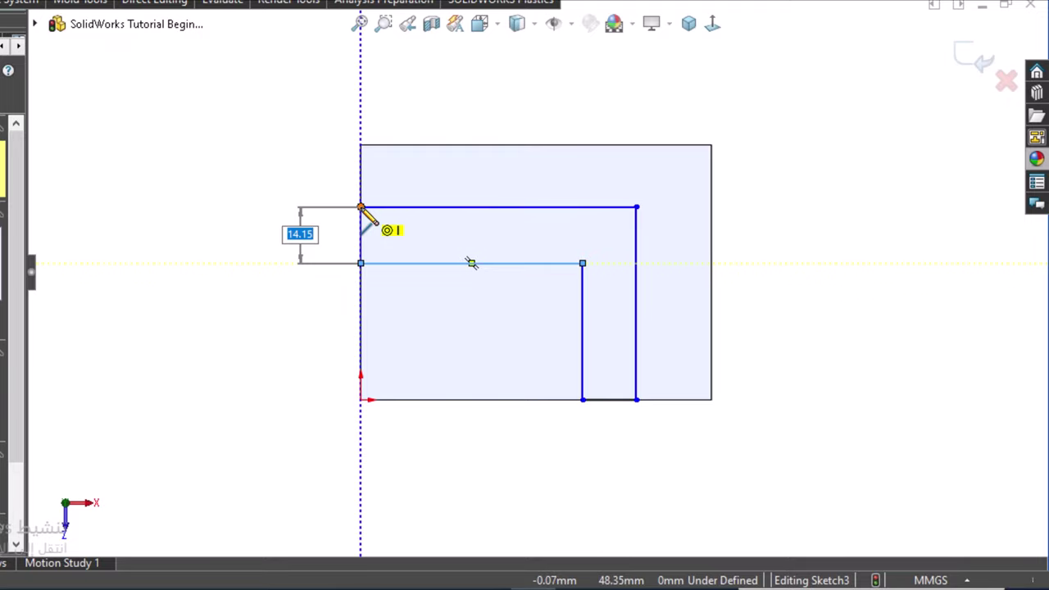
{"action": "left_click", "coordinate": [361, 208]}
- Switch to Top view and begin dimensioning the L's upper line from the block's top edge
{"action": "right_click_drag", "start_coordinate": [320, 235], "coordinate": [278, 240]}
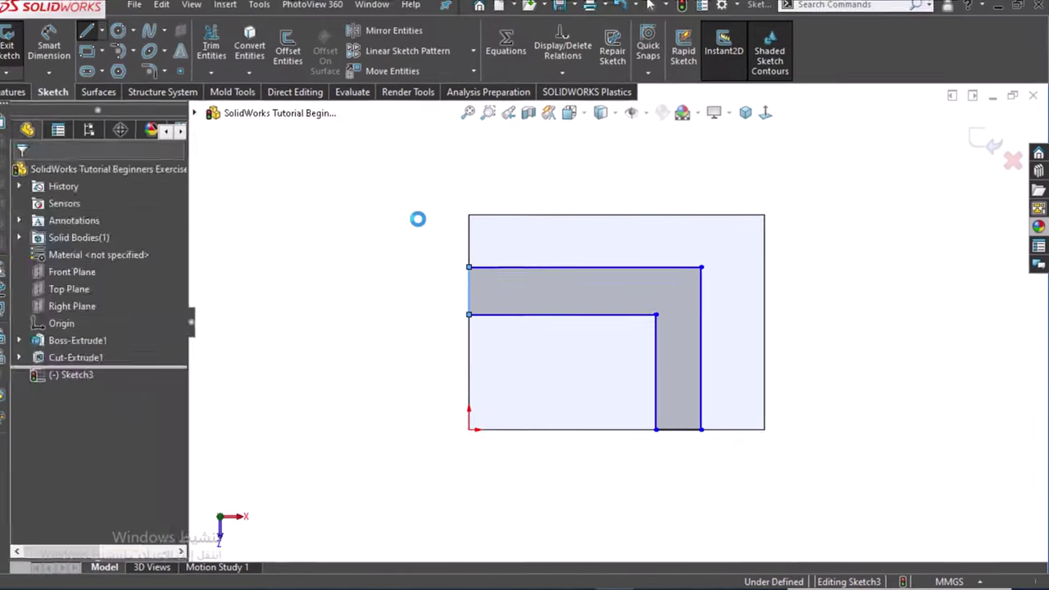
{"action": "right_click_drag", "start_coordinate": [427, 270], "coordinate": [428, 225]}
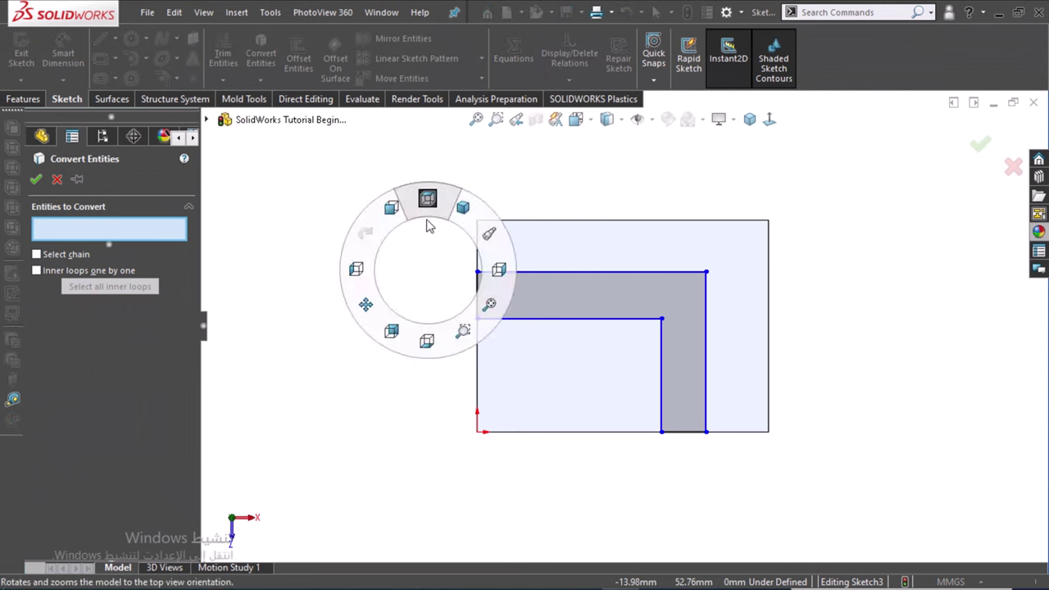
{"action": "left_click", "coordinate": [57, 179]}
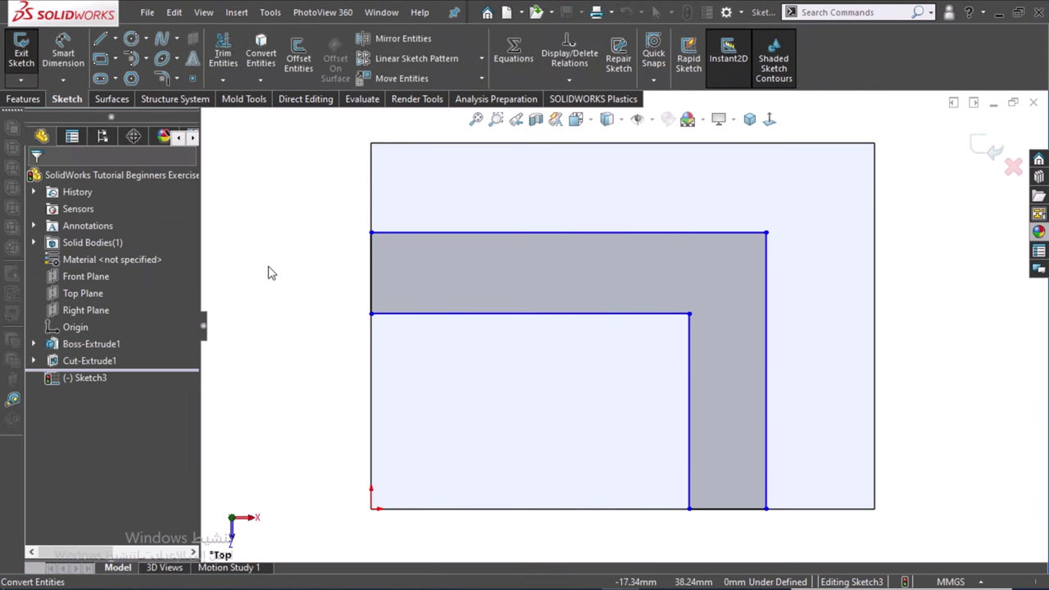
{"action": "right_click_drag", "start_coordinate": [264, 225], "coordinate": [266, 211]}
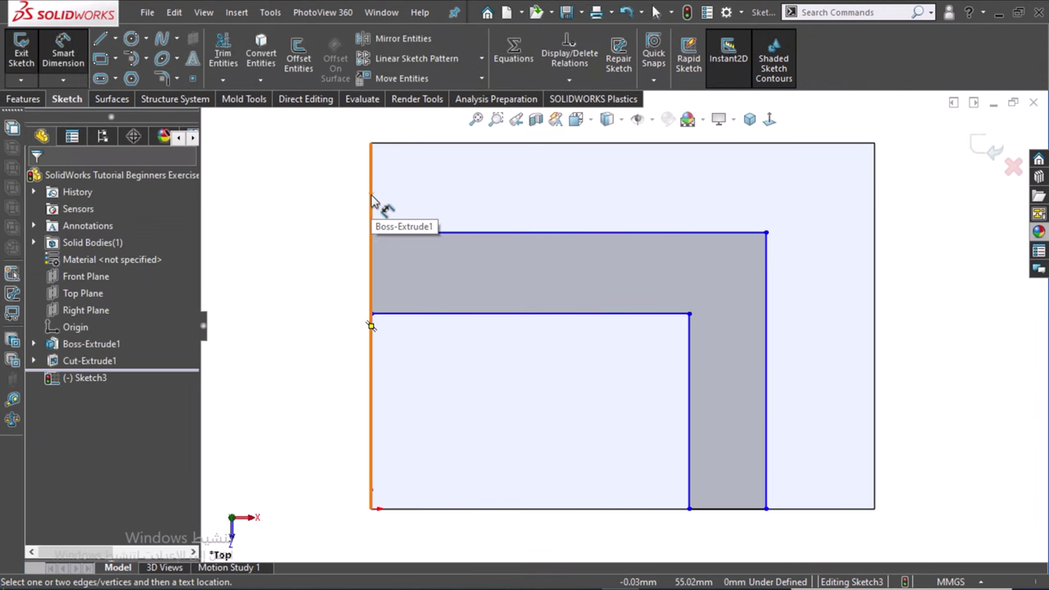
{"action": "left_click", "coordinate": [421, 233]}
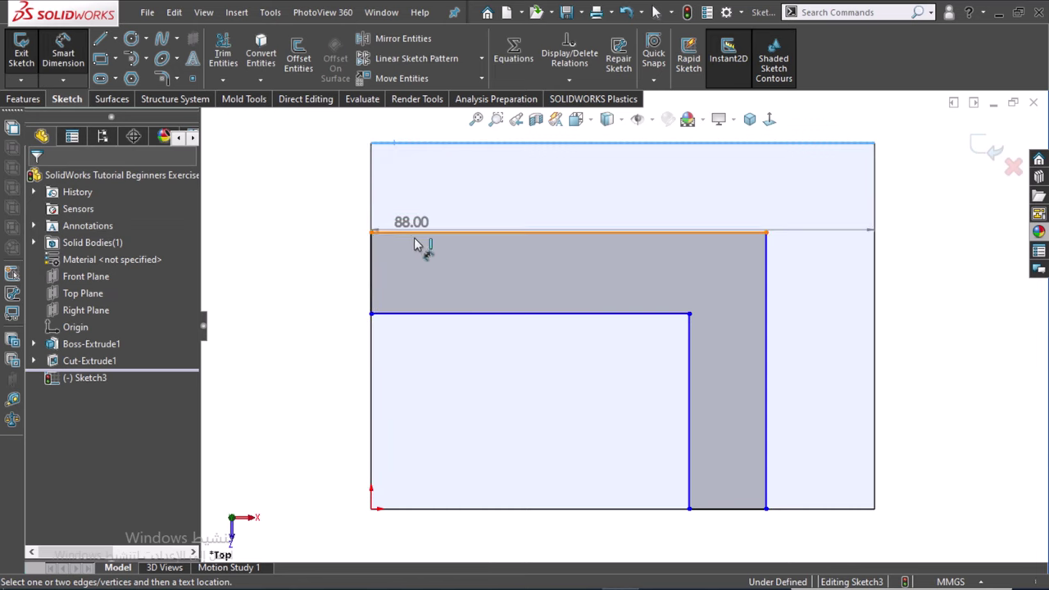
{"action": "left_click", "coordinate": [304, 232]}
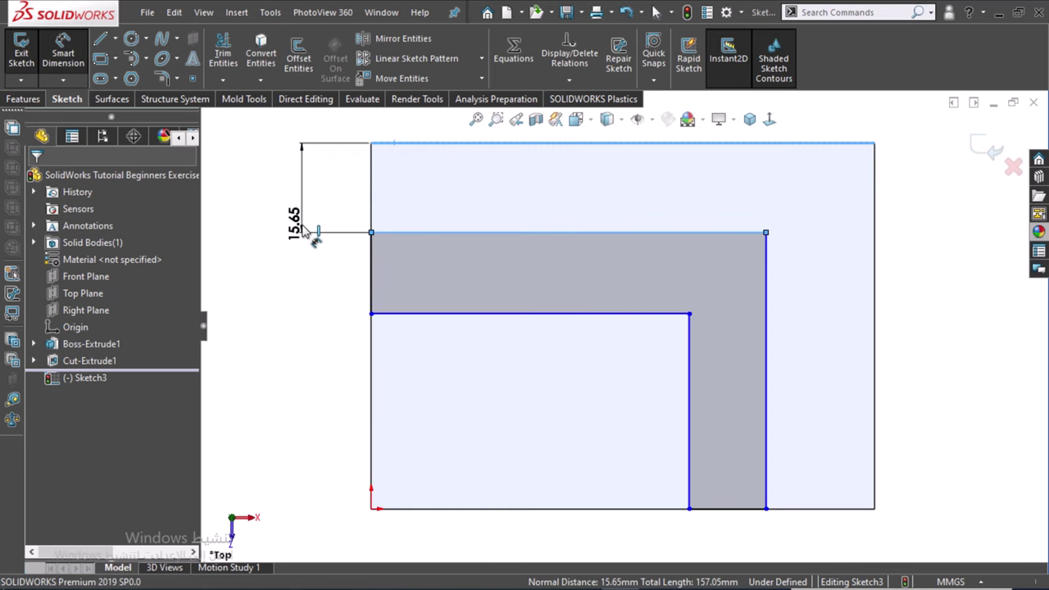
- Set the L's upper line 15 mm and its lower inner line 35 mm from the top edge
{"action": "left_click", "coordinate": [312, 233]}
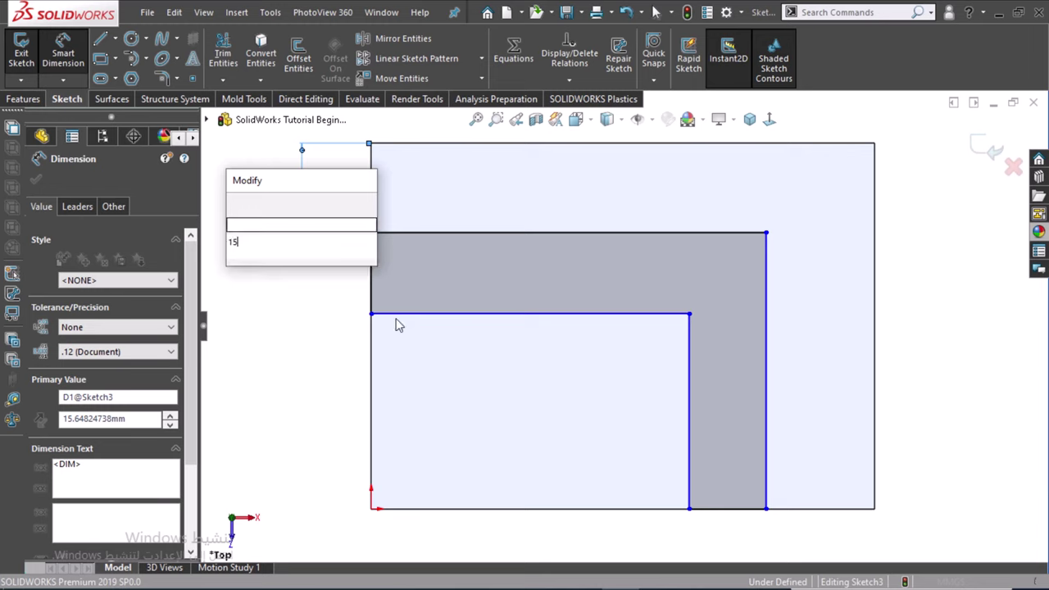
{"action": "key", "text": "Escape"}
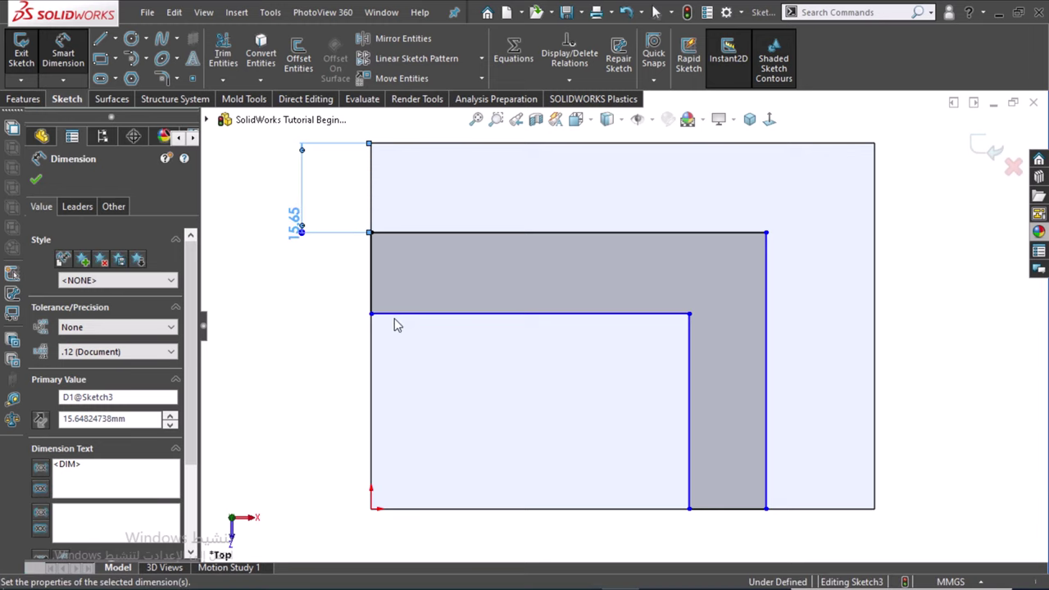
{"action": "left_click", "coordinate": [385, 144]}
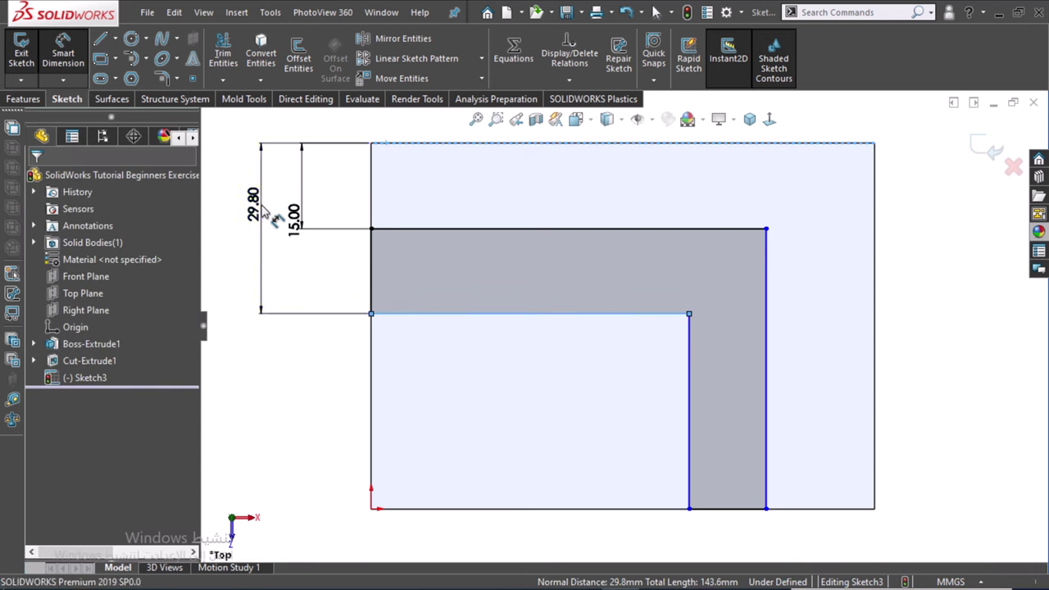
{"action": "left_click", "coordinate": [264, 211]}
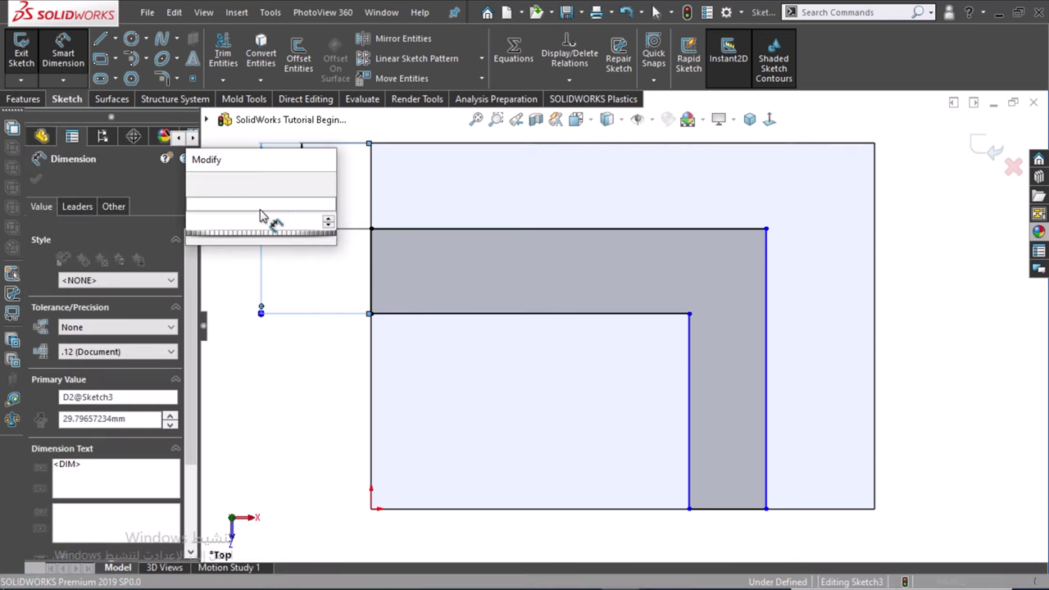
{"action": "type", "text": "35"}
{"action": "key", "text": "Escape"}
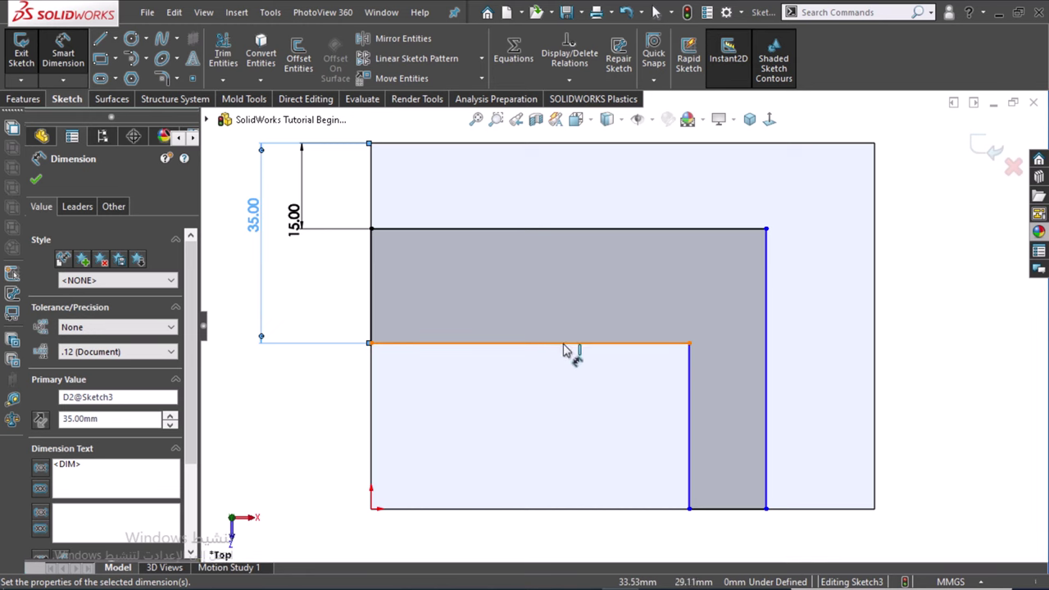
- Dimension the inner horizontal line 53 mm long and the bottom leg 20 mm wide
{"action": "left_click", "coordinate": [566, 343]}
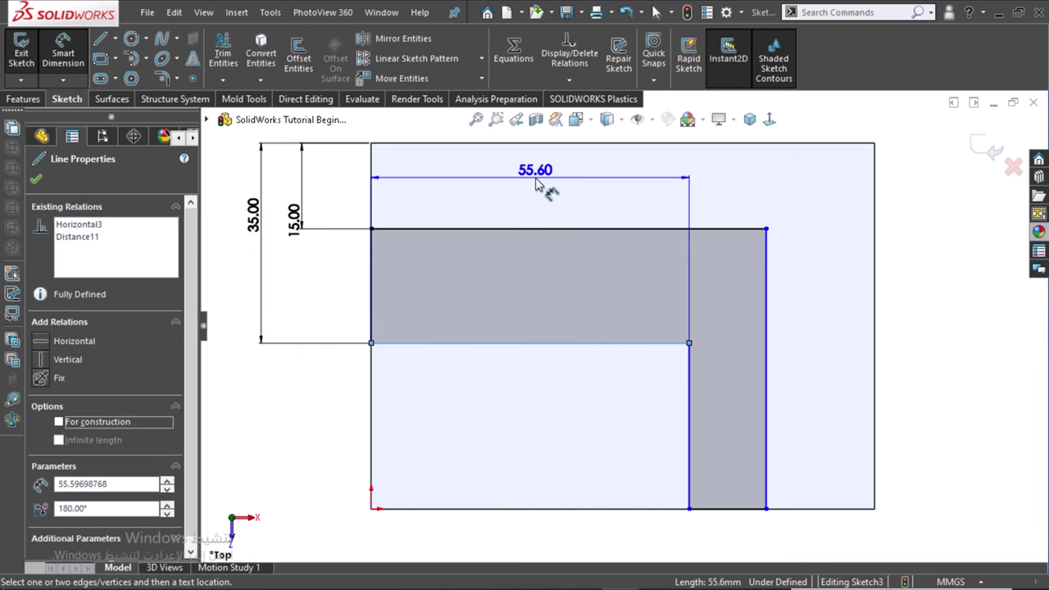
{"action": "scroll", "coordinate": [533, 168], "scroll_direction": "up", "scroll_amount": 1}
{"action": "scroll", "coordinate": [537, 170], "scroll_direction": "up", "scroll_amount": 1}
{"action": "left_click", "coordinate": [541, 172]}
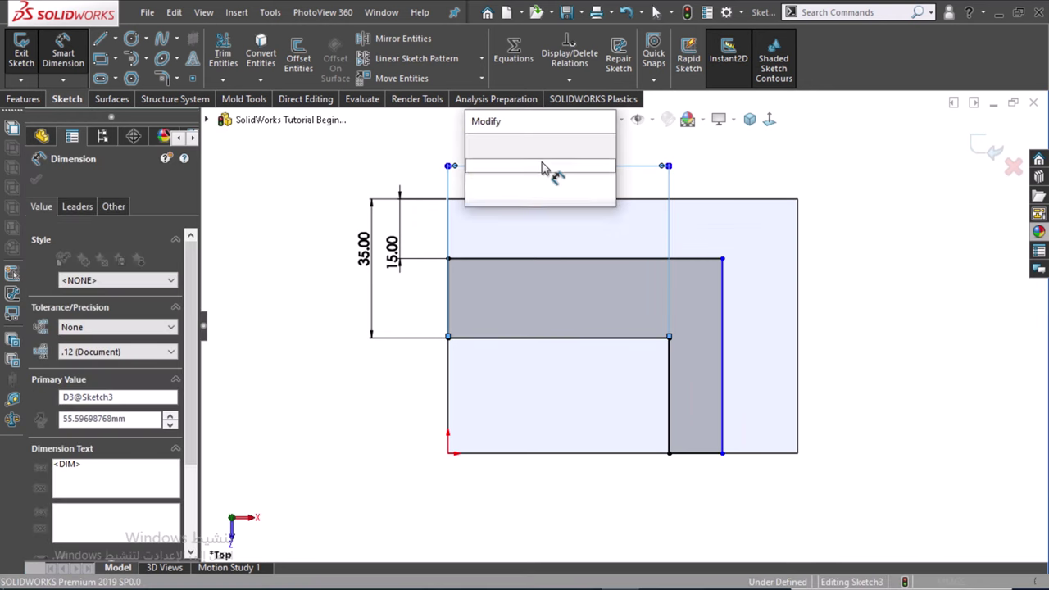
{"action": "type", "text": "53"}
{"action": "key", "text": "Escape"}
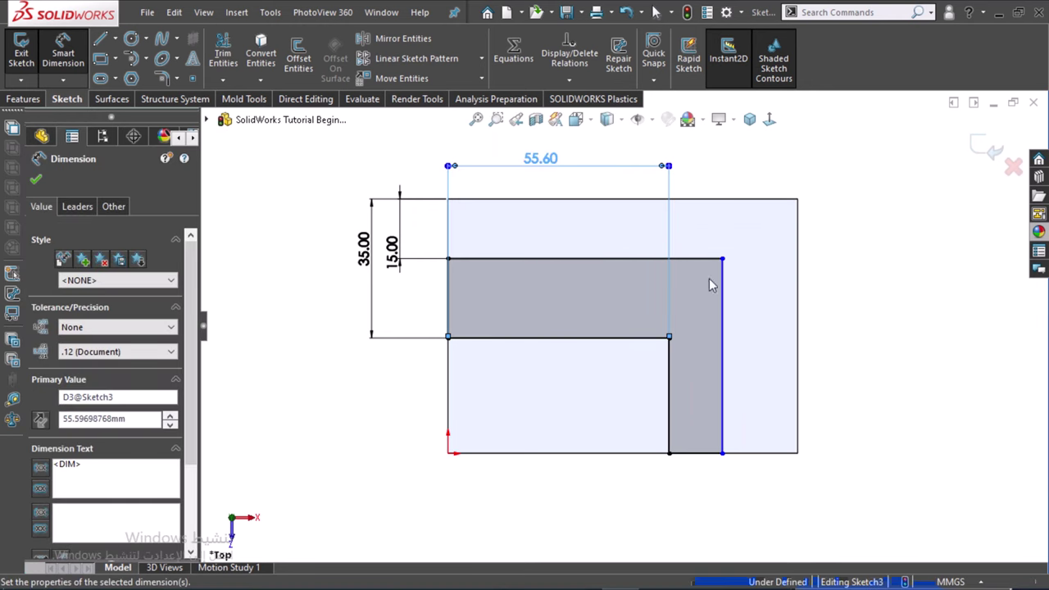
{"action": "left_click", "coordinate": [691, 453]}
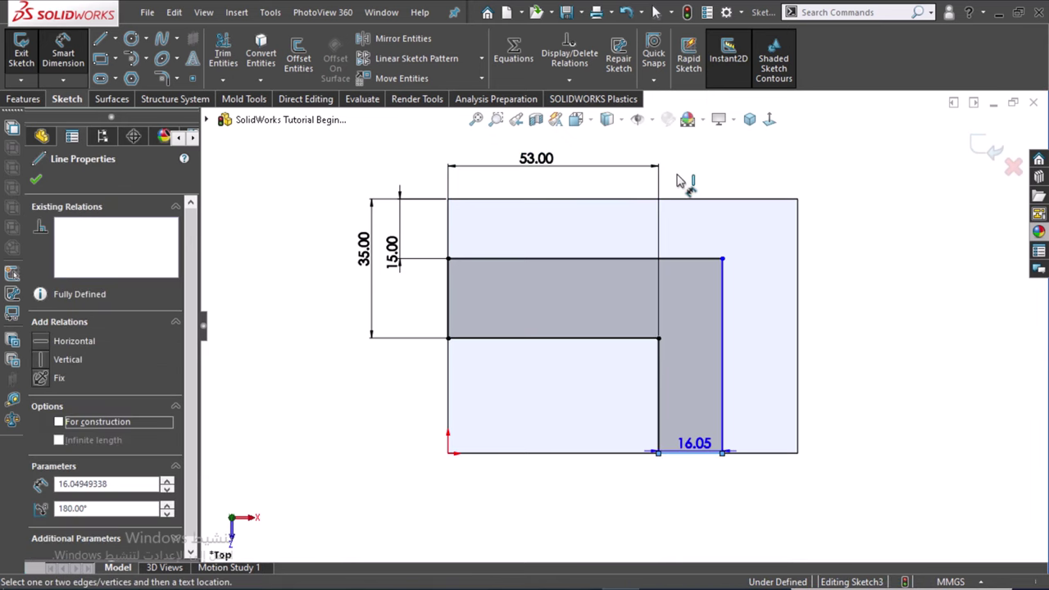
{"action": "left_click", "coordinate": [678, 181]}
{"action": "type", "text": "20"}
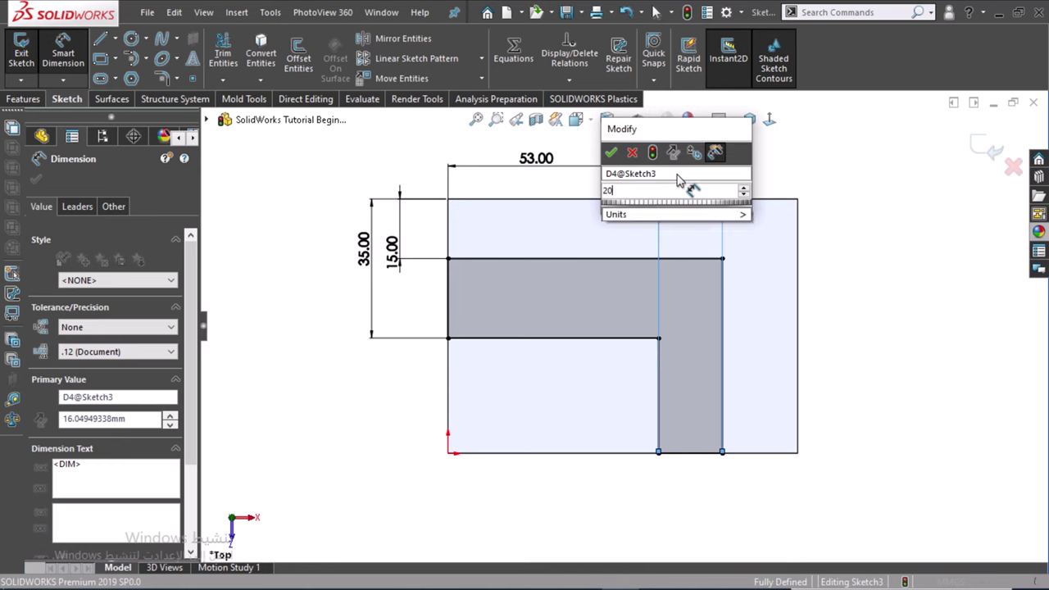
{"action": "key", "text": "Return"}
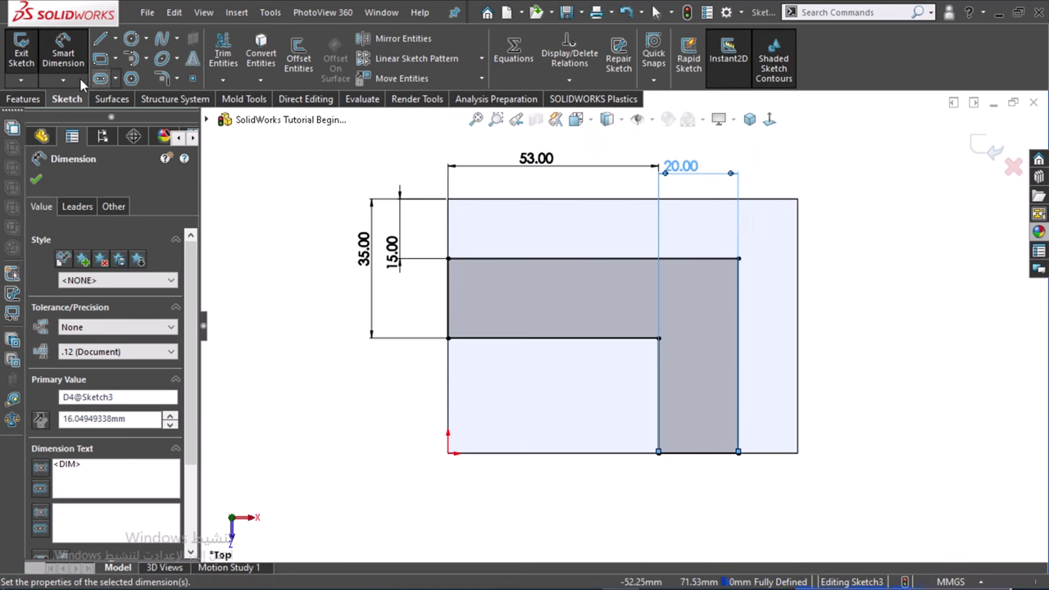
- Cut the L-shaped profile 15 mm deep with a Blind Extruded Cut
{"action": "left_click", "coordinate": [25, 99]}
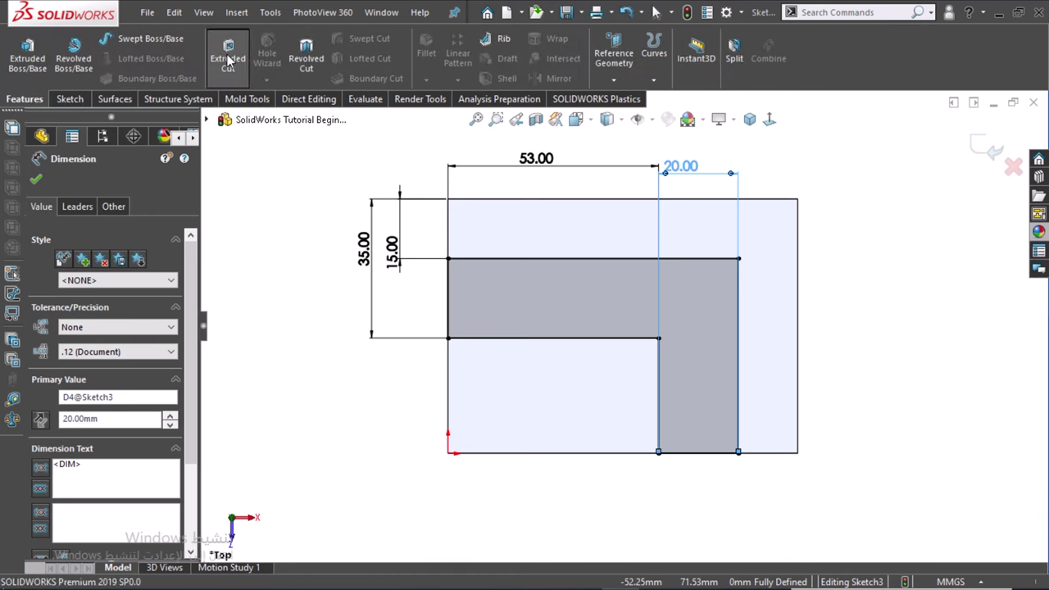
{"action": "left_click", "coordinate": [230, 60]}
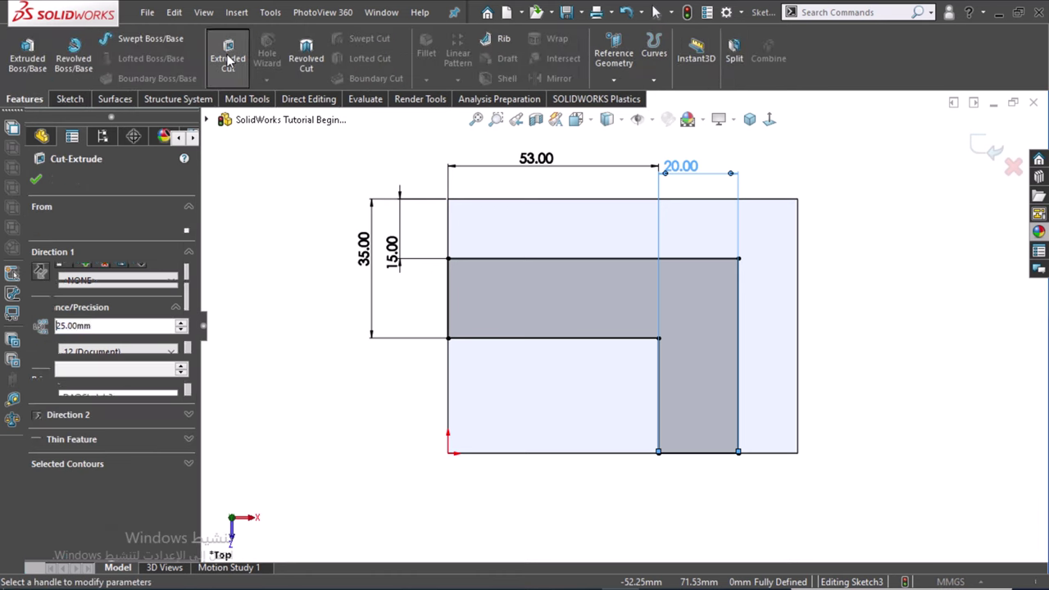
{"action": "type", "text": "15"}
{"action": "key", "text": "Return"}
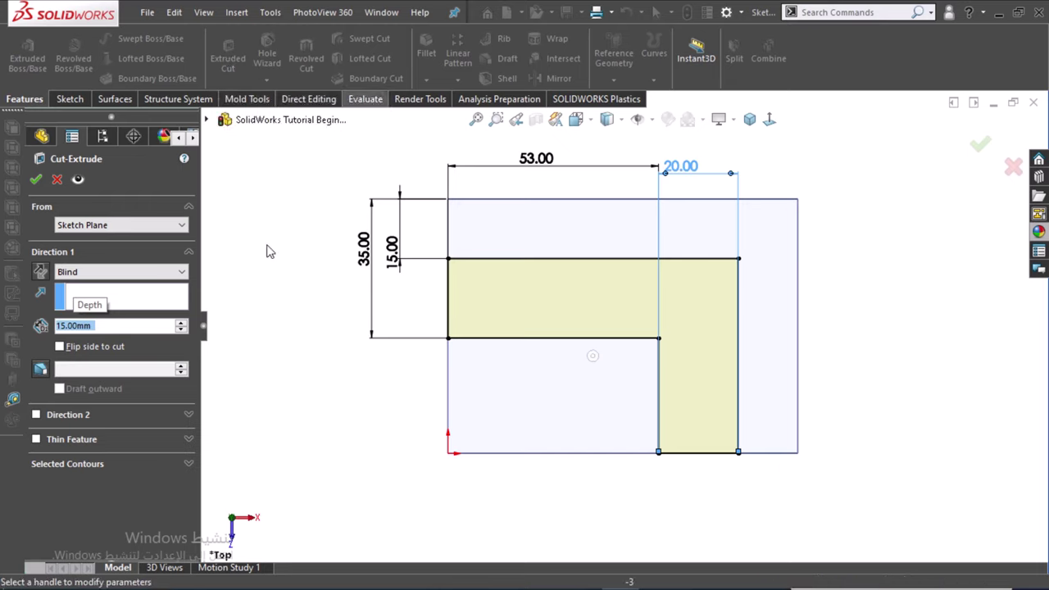
{"action": "left_click", "coordinate": [37, 180]}
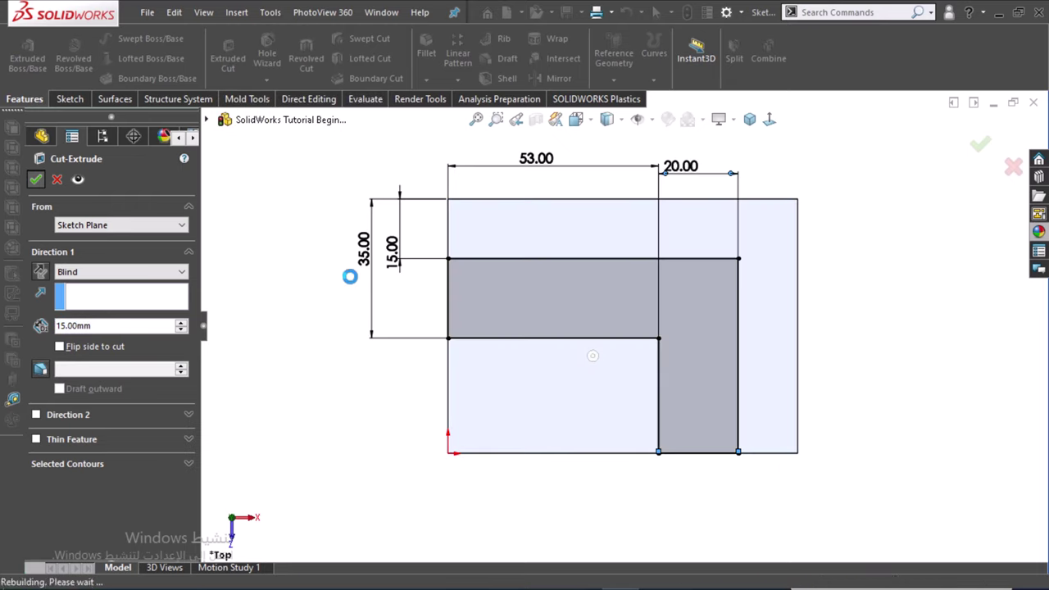
{"action": "left_click", "coordinate": [750, 120]}
- Sketch a corner rectangle on the front face from its left edge up to its top edge
{"action": "left_click", "coordinate": [539, 353]}
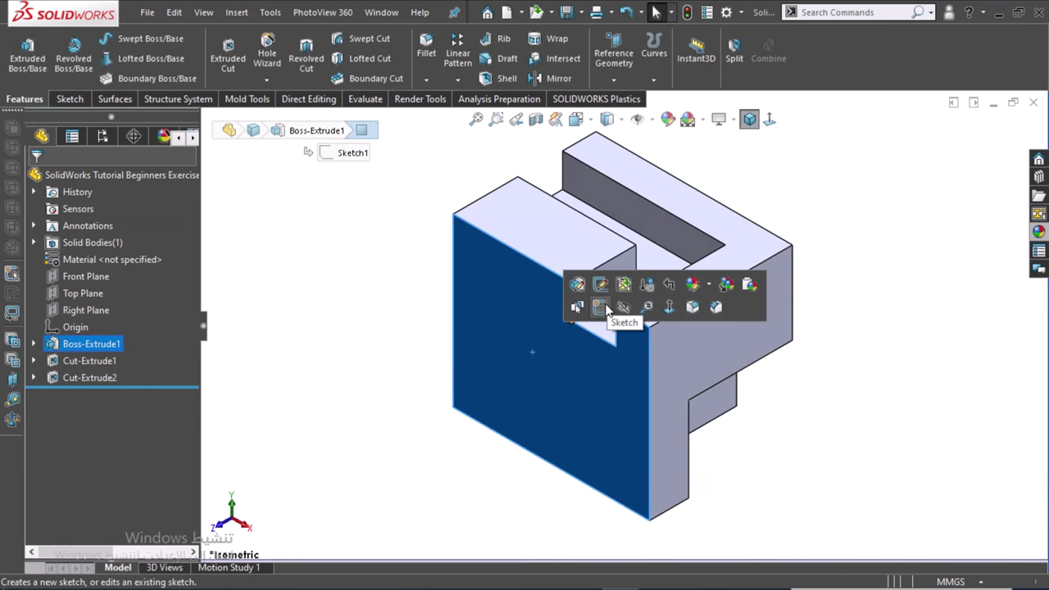
{"action": "left_click", "coordinate": [605, 306]}
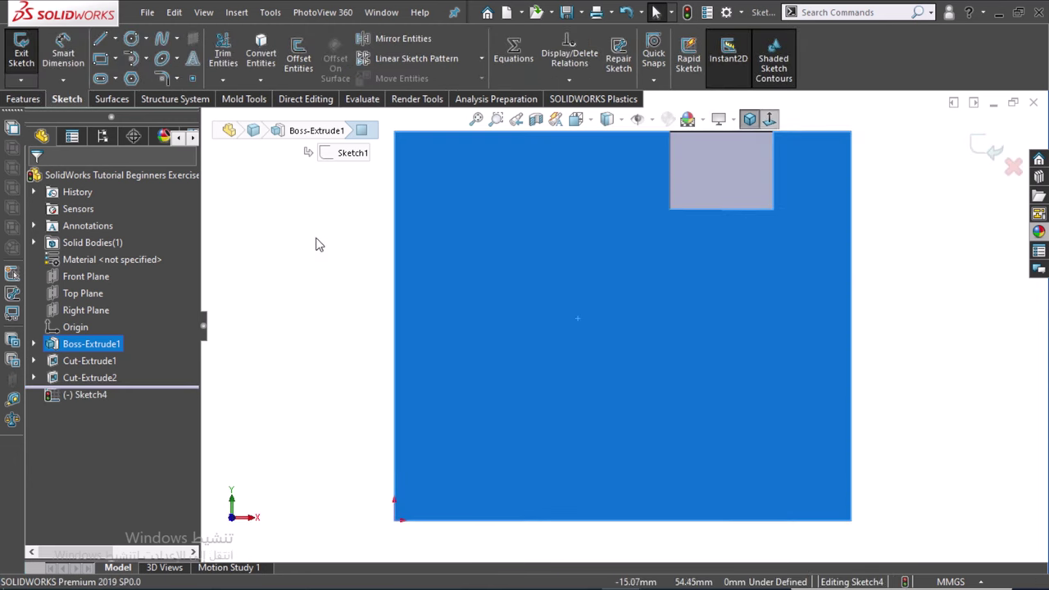
{"action": "right_click_drag", "start_coordinate": [317, 240], "coordinate": [319, 254]}
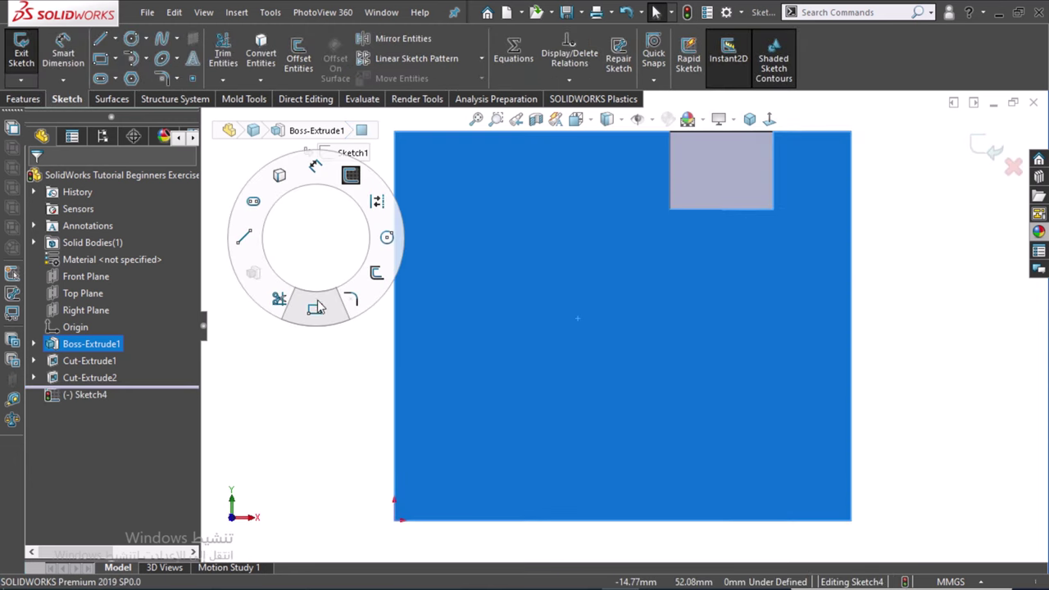
{"action": "right_click_drag", "start_coordinate": [317, 307], "coordinate": [316, 309]}
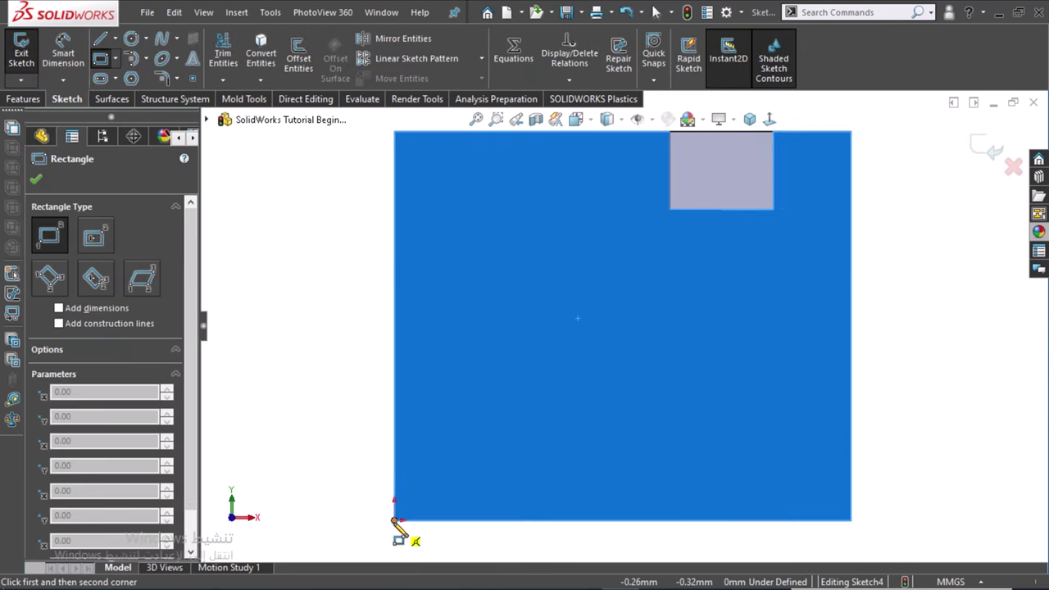
{"action": "left_click", "coordinate": [394, 452]}
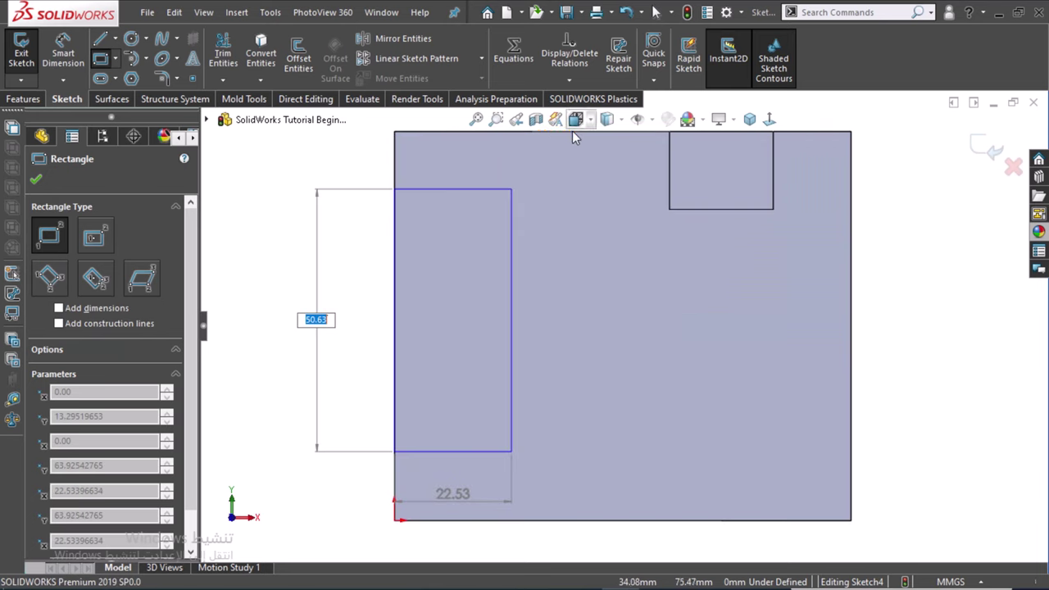
{"action": "left_click", "coordinate": [566, 154]}
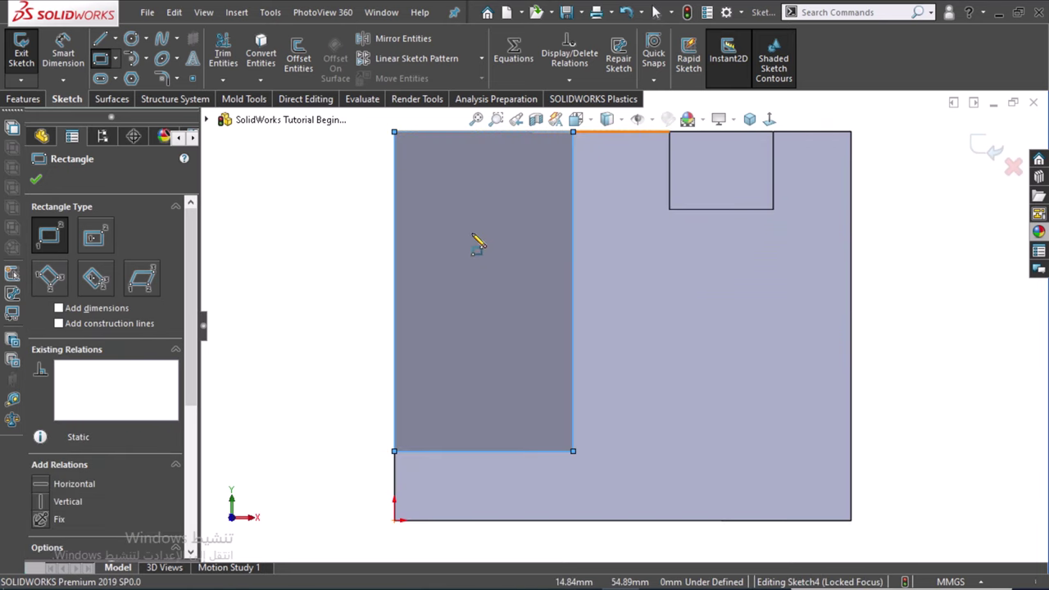
{"action": "mouse_move", "coordinate": [462, 248]}
{"action": "right_mouse_down"}
{"action": "mouse_move", "coordinate": [472, 215]}
{"action": "mouse_move", "coordinate": [464, 190]}
{"action": "right_mouse_up"}
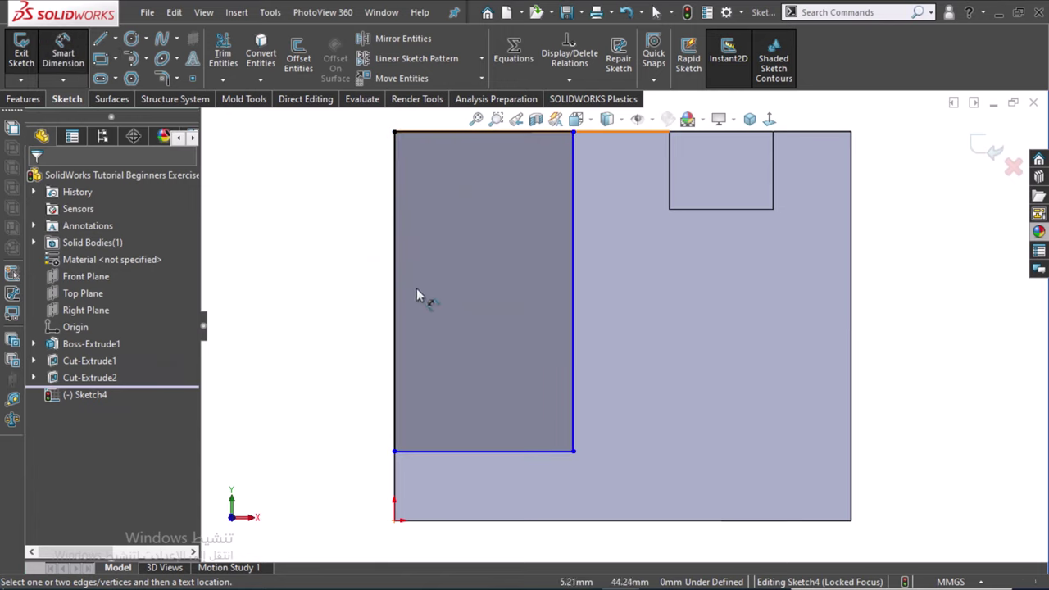
- Dimension the rectangle's bottom edge 20 mm above the face's bottom edge
{"action": "left_click", "coordinate": [418, 450]}
{"action": "left_click", "coordinate": [621, 519]}
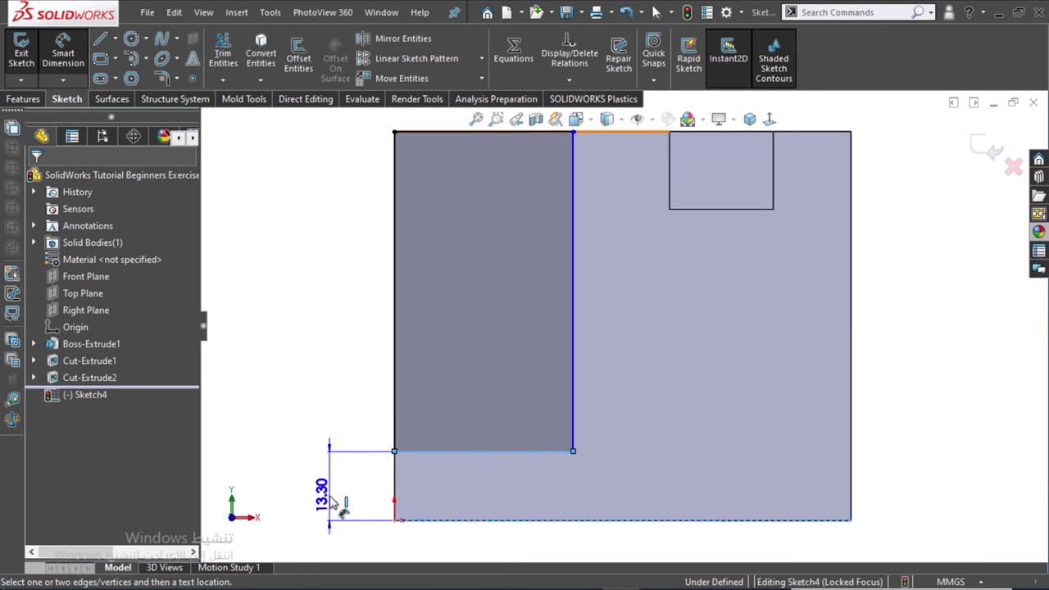
{"action": "left_click", "coordinate": [332, 504]}
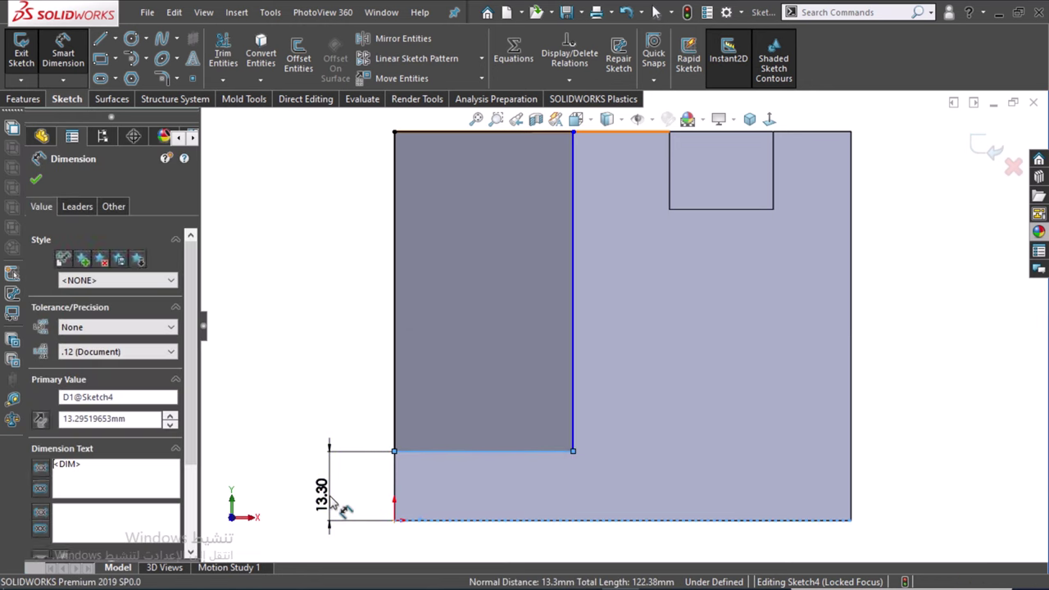
{"action": "type", "text": "40"}
{"action": "key", "text": "Escape"}
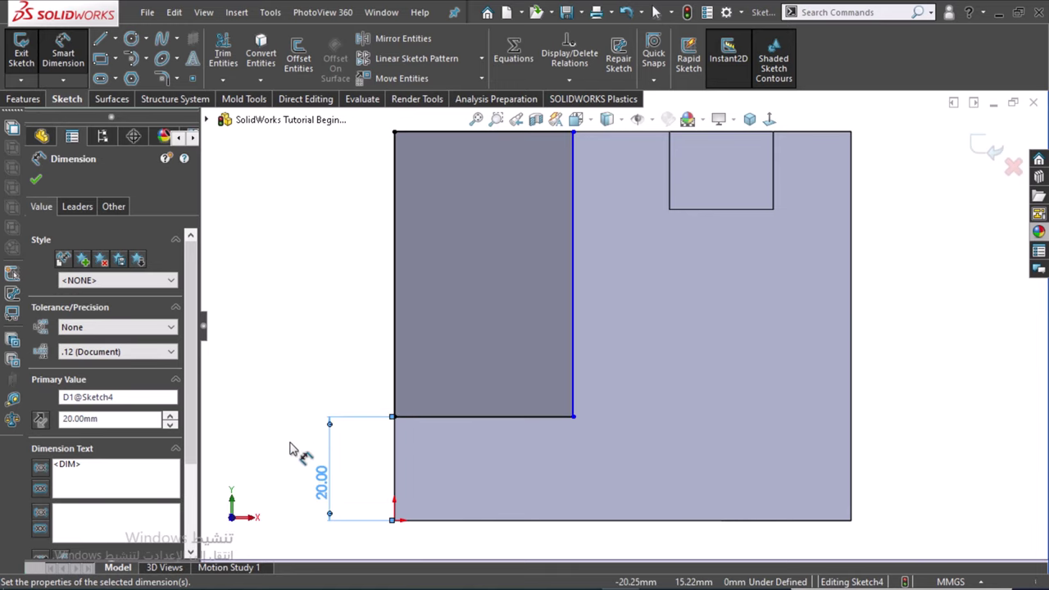
- Set a 15 mm gap between the rectangle's right side and the channel's edge
{"action": "key", "text": "z"}
{"action": "key", "text": "z"}
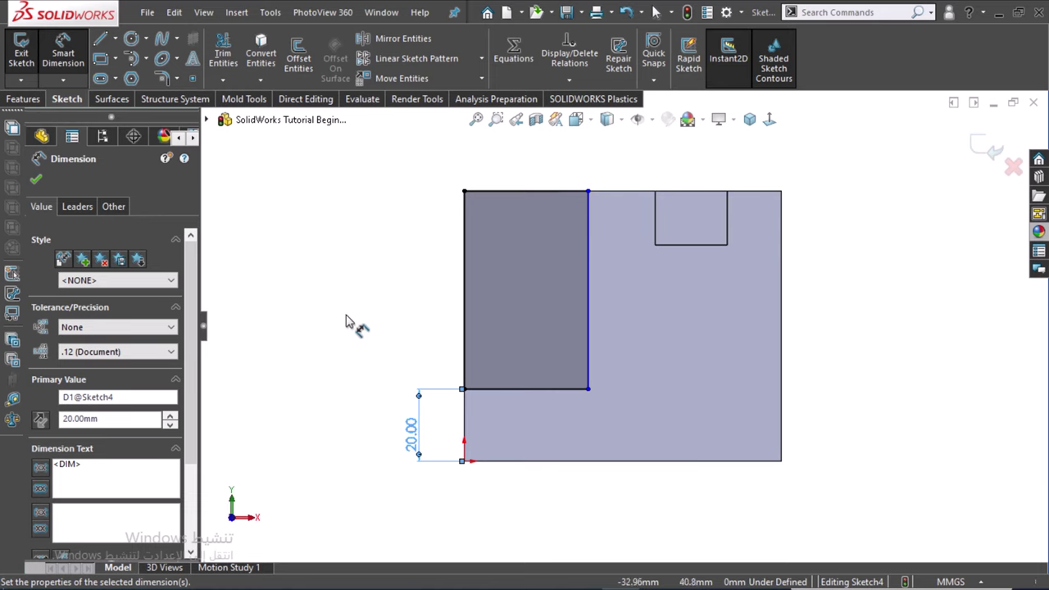
{"action": "left_click", "coordinate": [655, 214]}
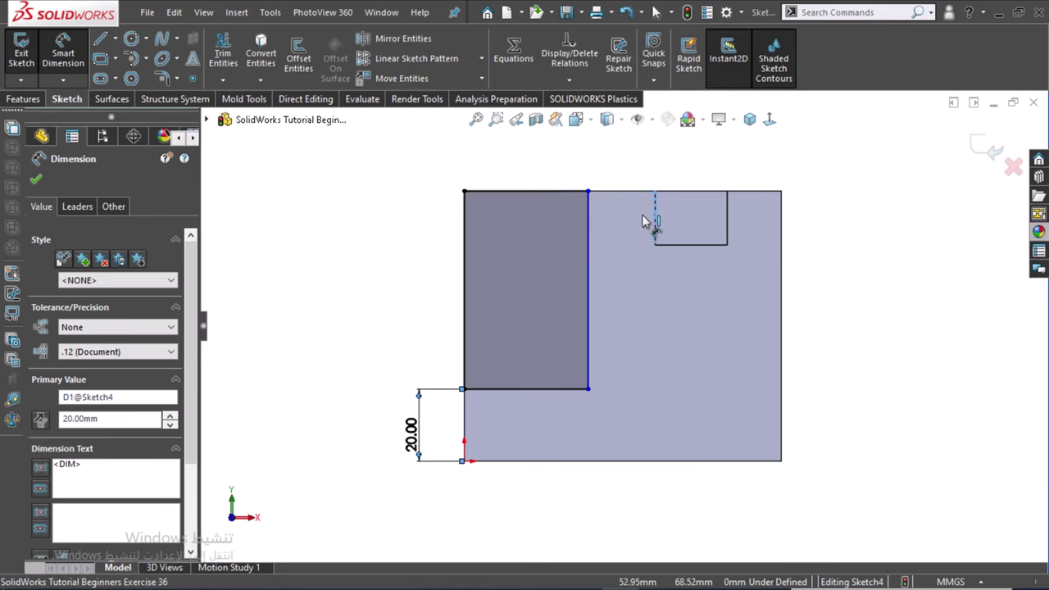
{"action": "left_click", "coordinate": [588, 219]}
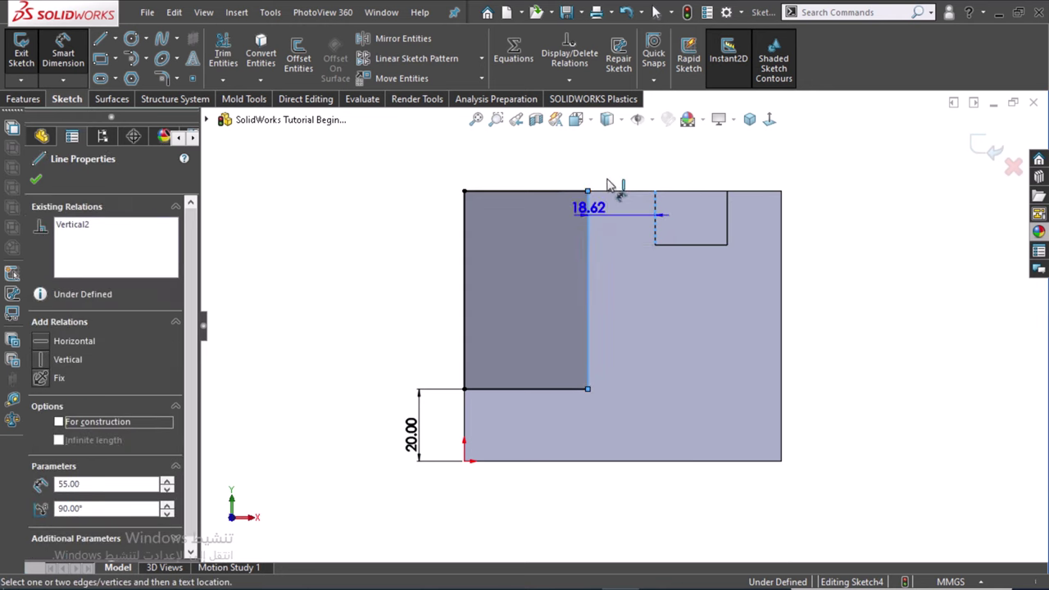
{"action": "left_click", "coordinate": [611, 182]}
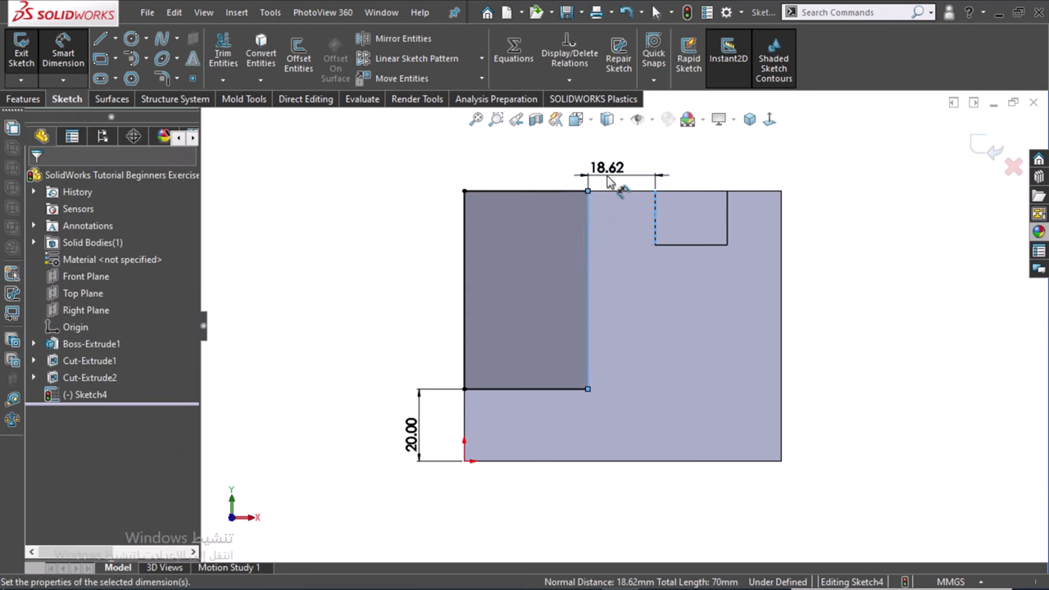
{"action": "type", "text": "15"}
{"action": "key", "text": "Escape"}
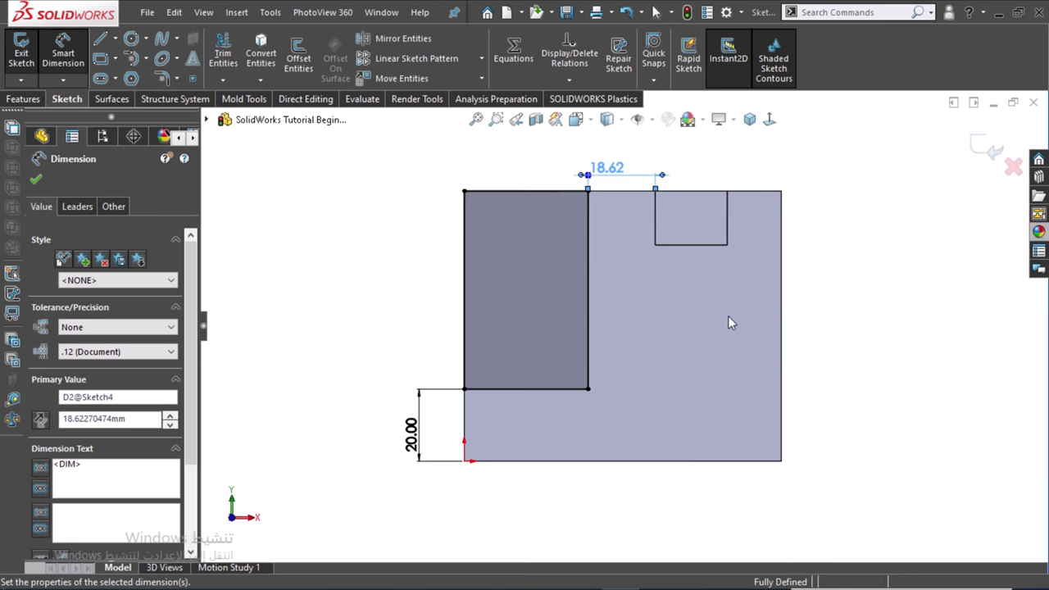
{"action": "mouse_move", "coordinate": [723, 324]}
{"action": "middle_mouse_down"}
{"action": "mouse_move", "coordinate": [754, 259]}
{"action": "mouse_move", "coordinate": [525, 311]}
{"action": "middle_mouse_up"}
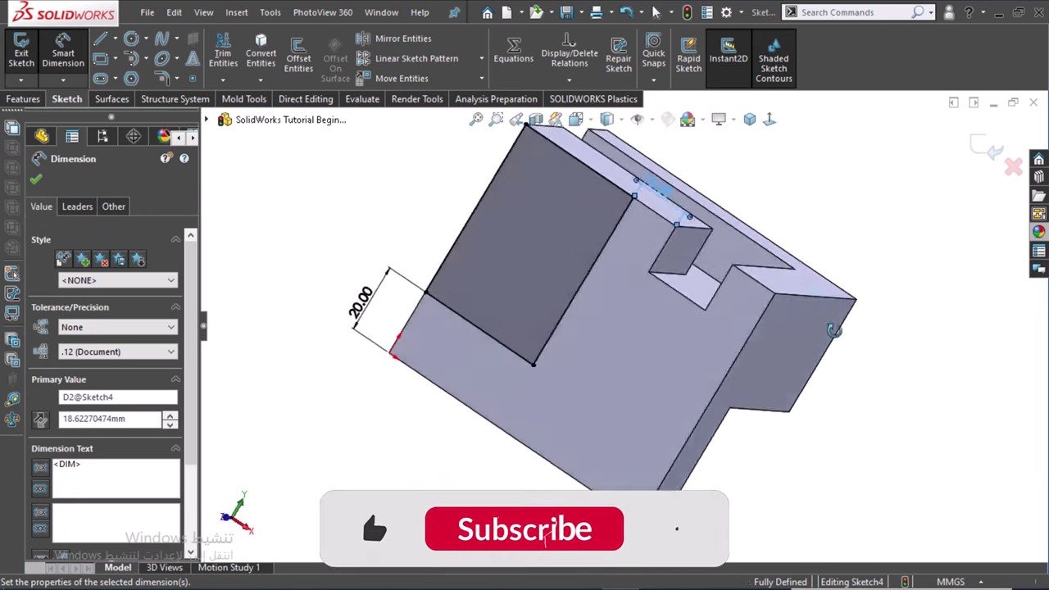
- Extrude-cut the Sketch4 rectangle to end 51 mm offset from the block's back face
{"action": "left_click", "coordinate": [23, 99]}
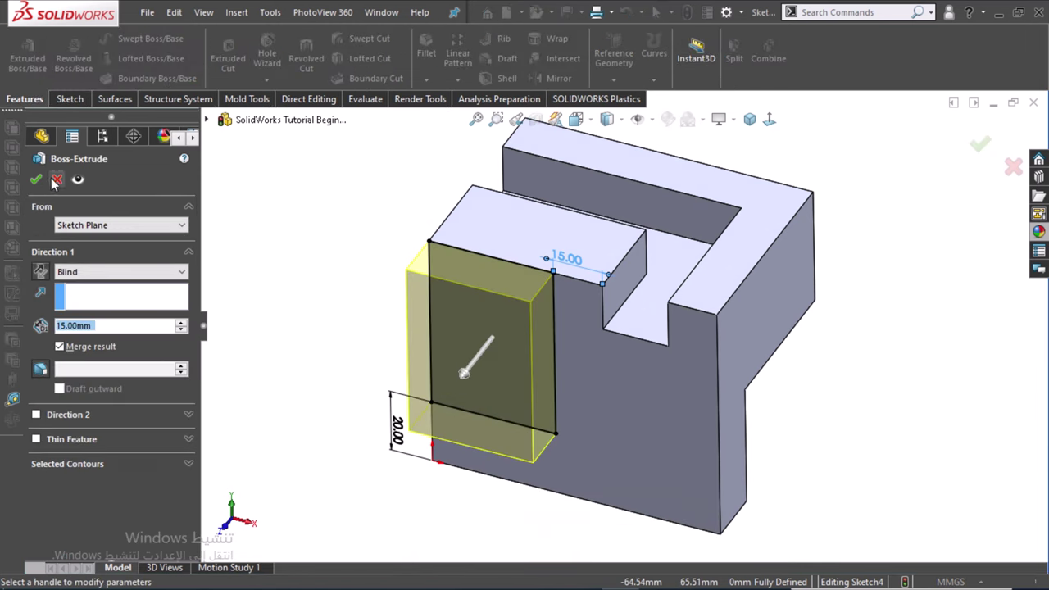
{"action": "key", "text": "Escape"}
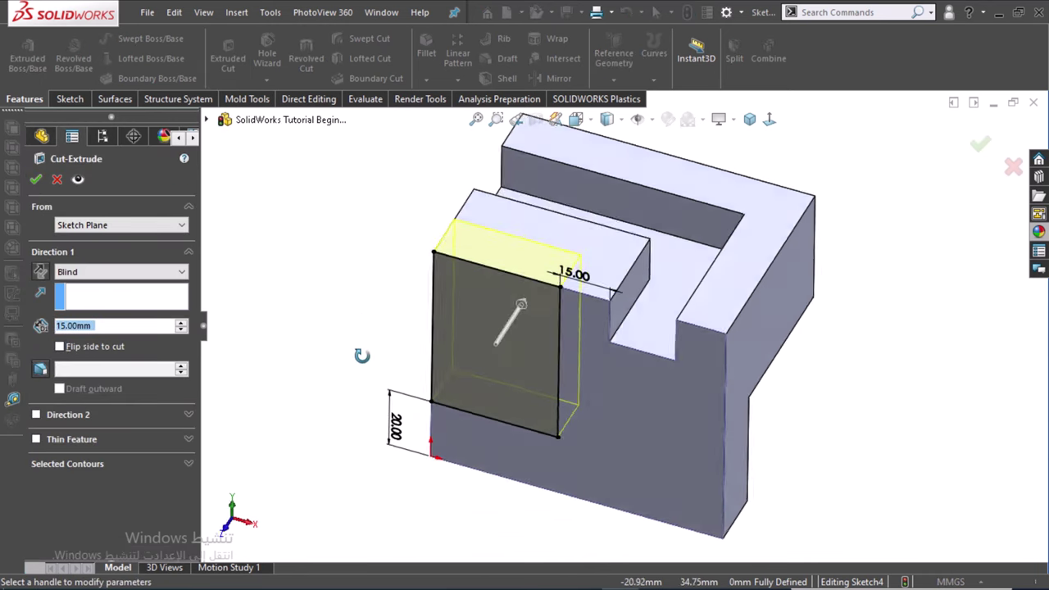
{"action": "mouse_move", "coordinate": [358, 356]}
{"action": "middle_mouse_down"}
{"action": "mouse_move", "coordinate": [585, 195]}
{"action": "mouse_move", "coordinate": [577, 236]}
{"action": "mouse_move", "coordinate": [510, 227]}
{"action": "middle_mouse_up"}
{"action": "left_click", "coordinate": [585, 195]}
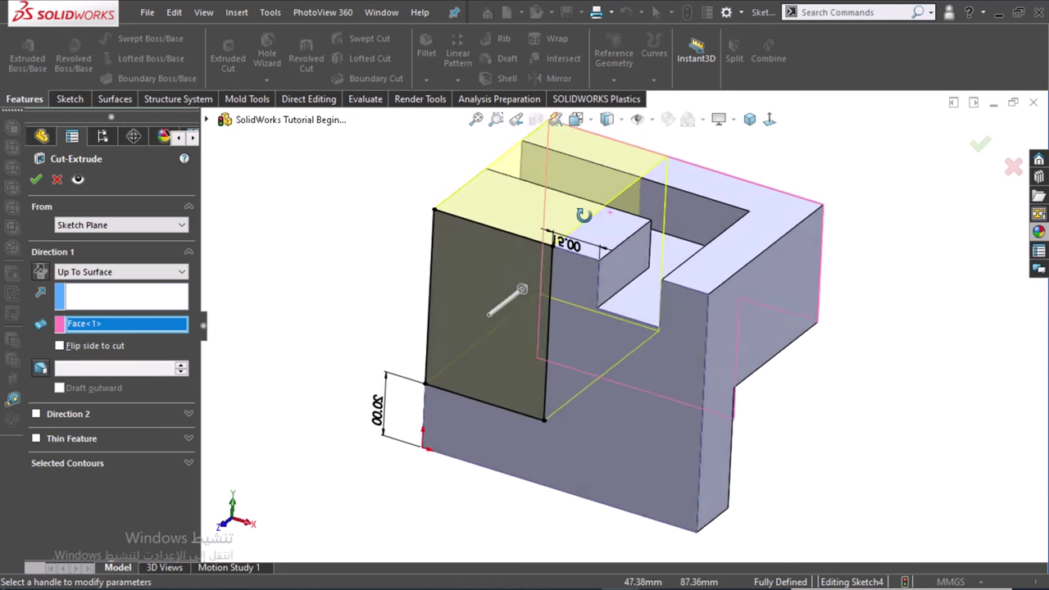
{"action": "left_click", "coordinate": [131, 273]}
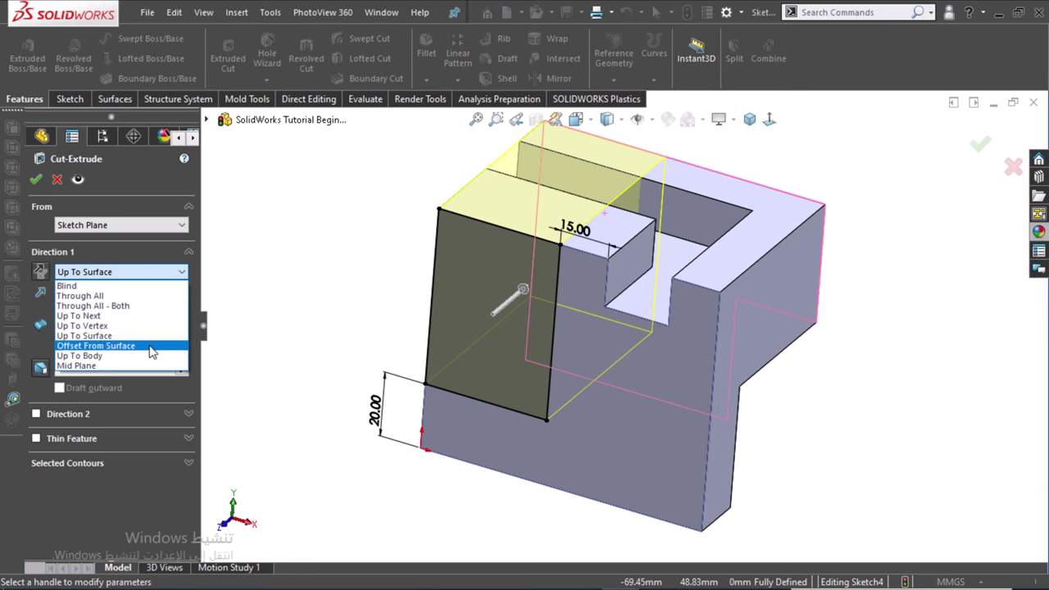
{"action": "left_click", "coordinate": [150, 346]}
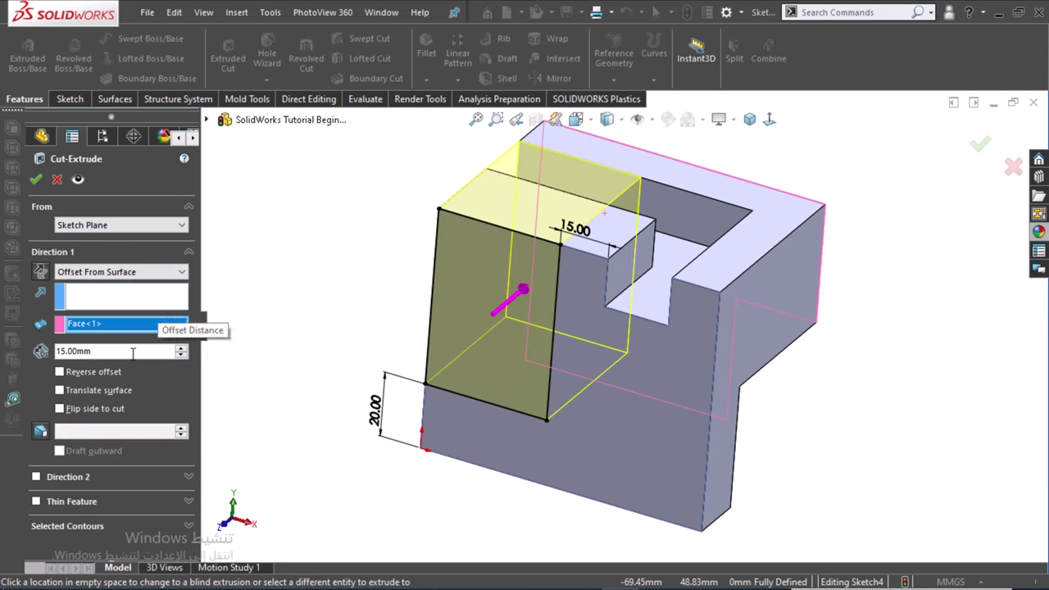
{"action": "left_click_drag", "start_coordinate": [133, 353], "coordinate": [55, 351]}
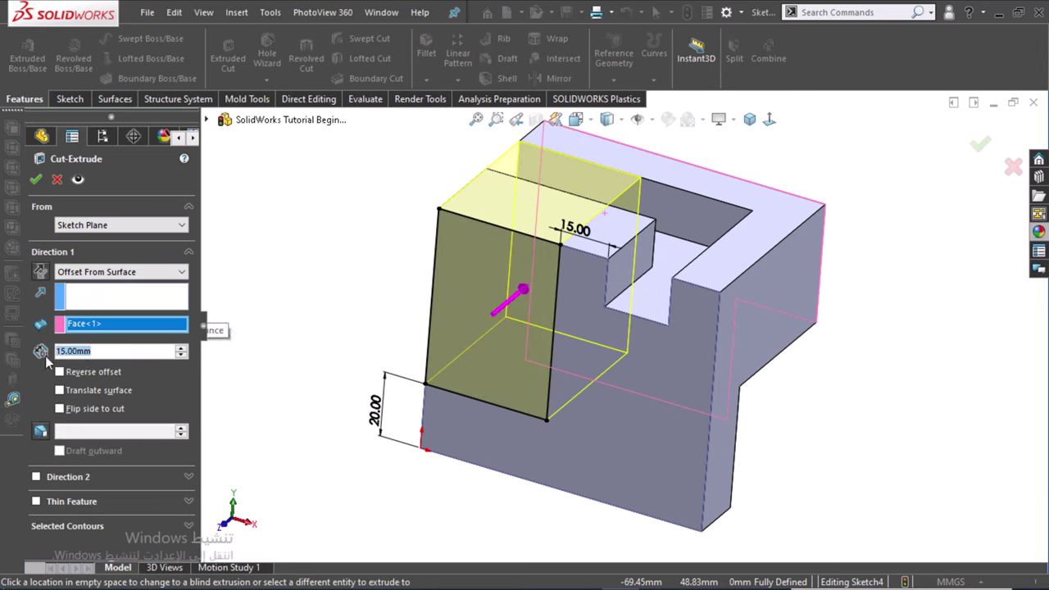
{"action": "type", "text": "51"}
{"action": "key", "text": "Return"}
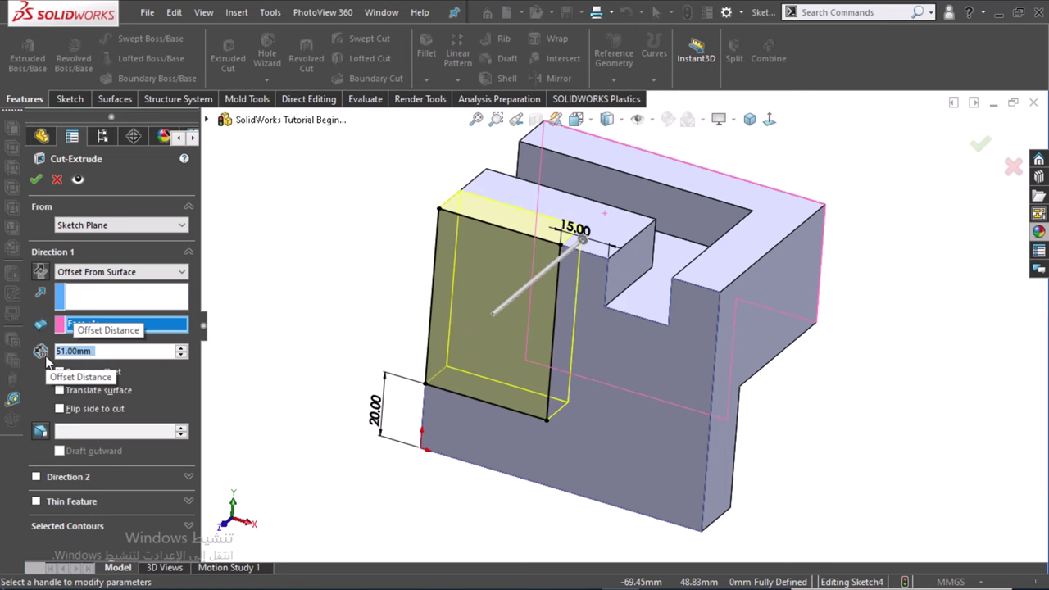
{"action": "mouse_move", "coordinate": [398, 293]}
{"action": "middle_mouse_down"}
{"action": "mouse_move", "coordinate": [369, 328]}
{"action": "mouse_move", "coordinate": [368, 291]}
{"action": "middle_mouse_up"}
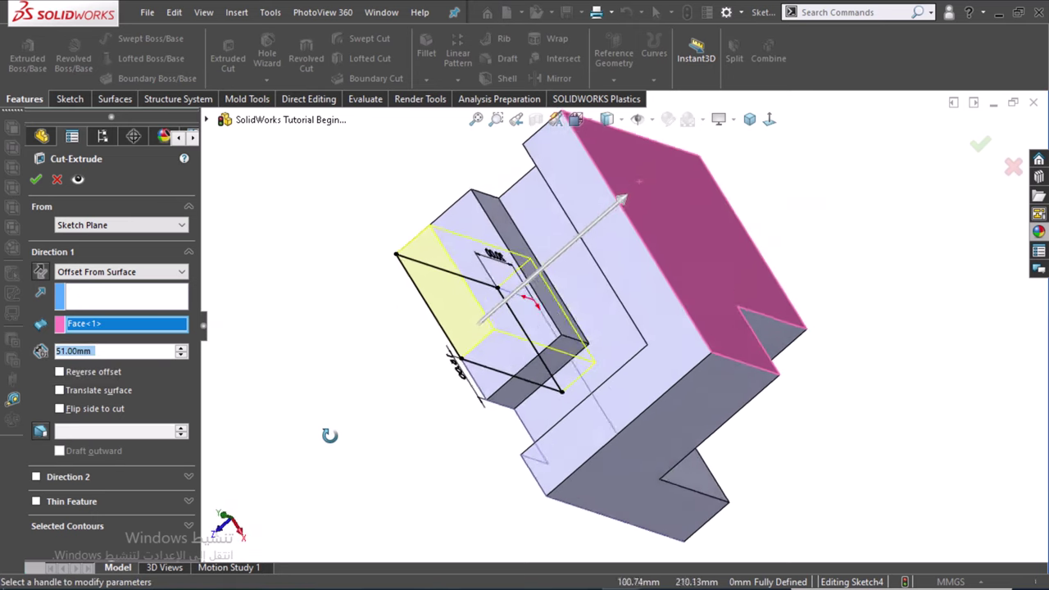
{"action": "left_click", "coordinate": [41, 182]}
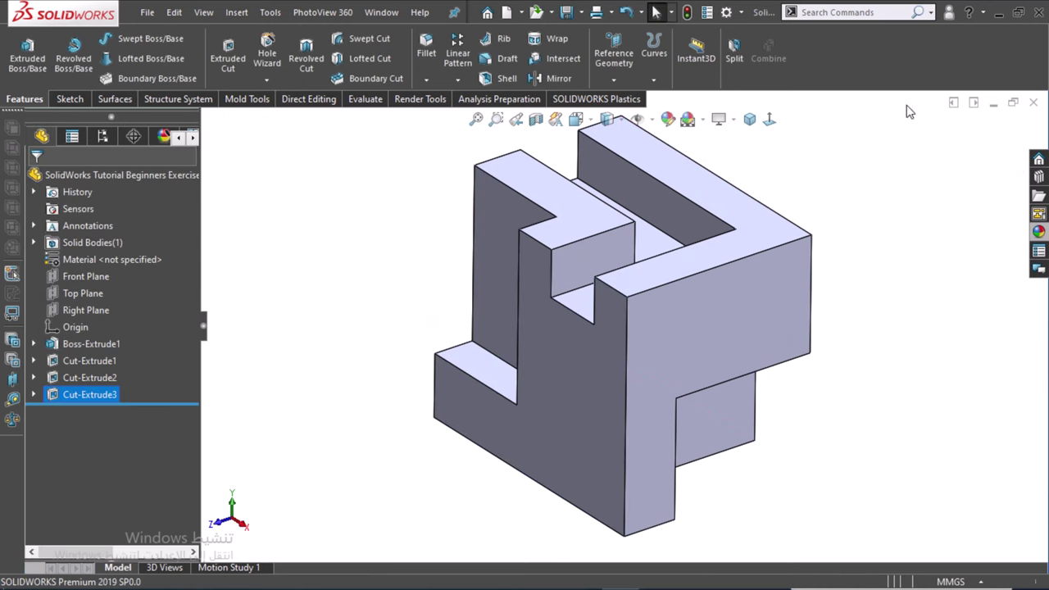
- Switch the finished block to isometric orientation with nothing selected
{"action": "left_click", "coordinate": [749, 121]}
{"action": "left_click", "coordinate": [858, 211]}
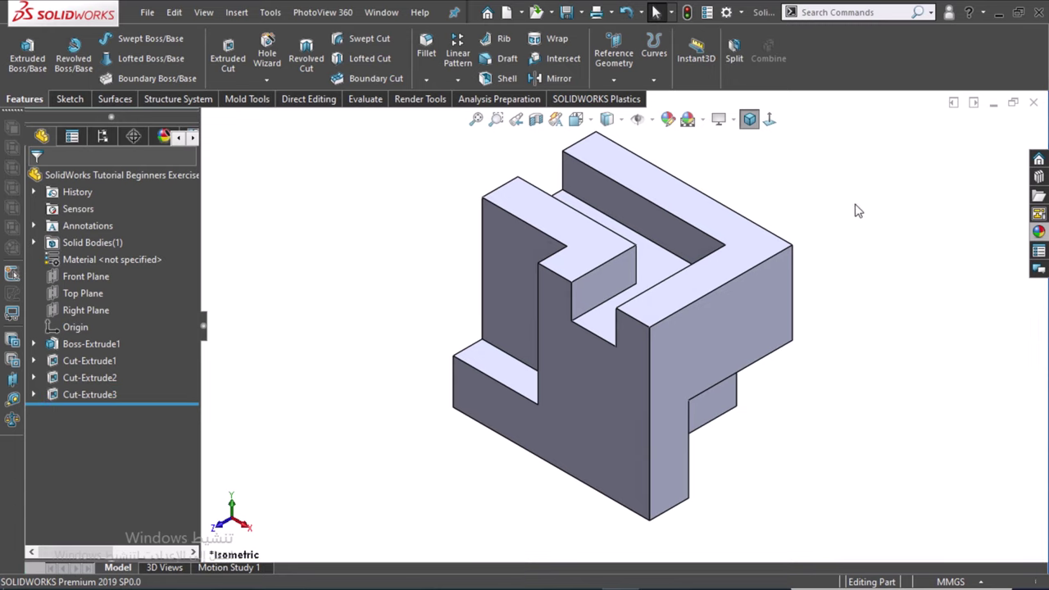